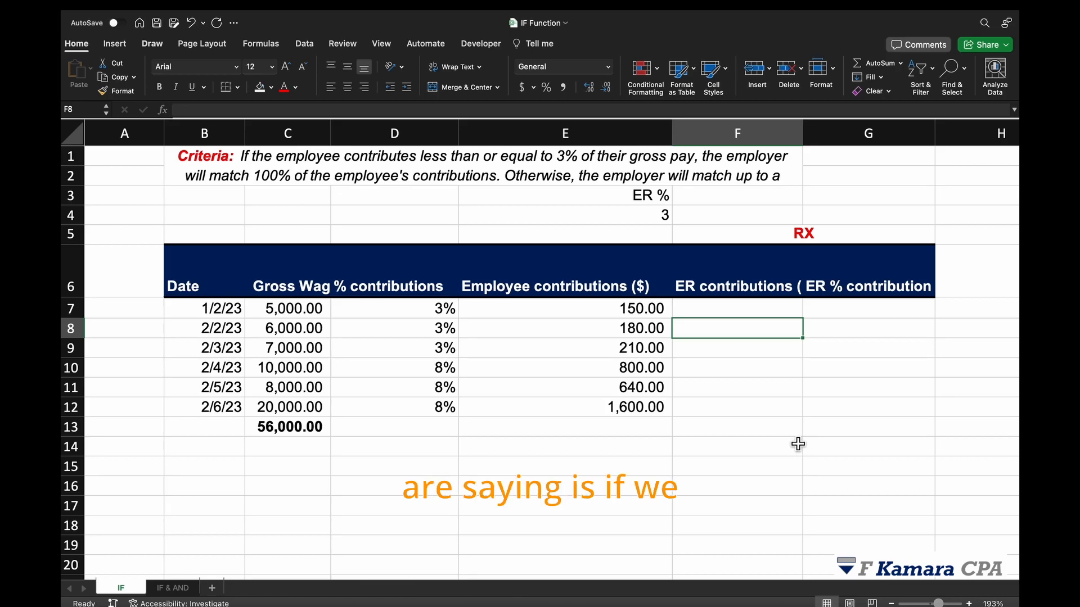
# Step: Widen column C so that the full Gross Wages header fits
pyautogui.press('Up')
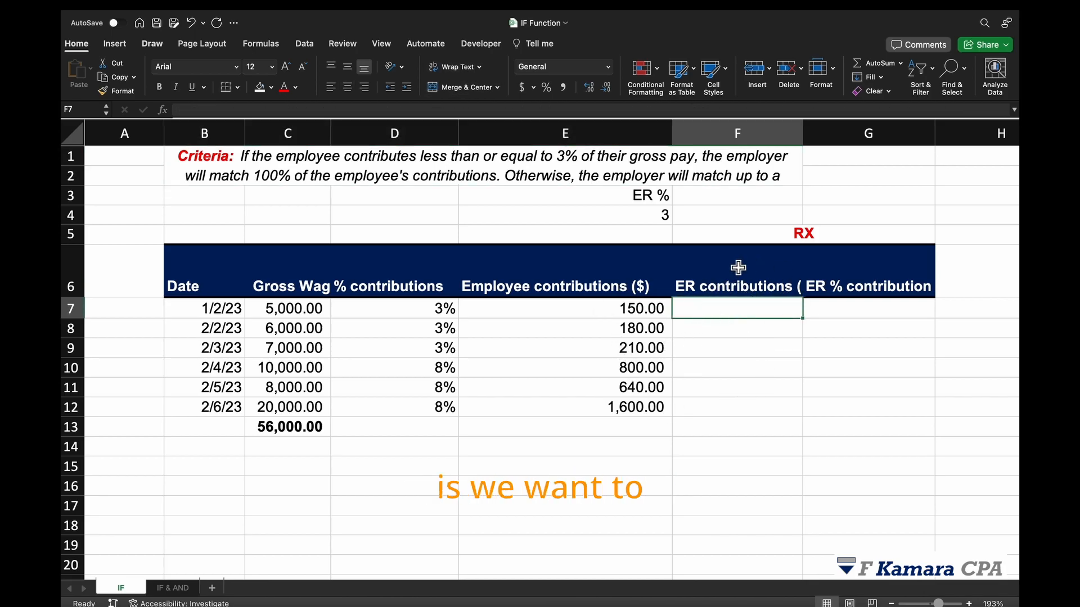
pyautogui.click(753, 287)
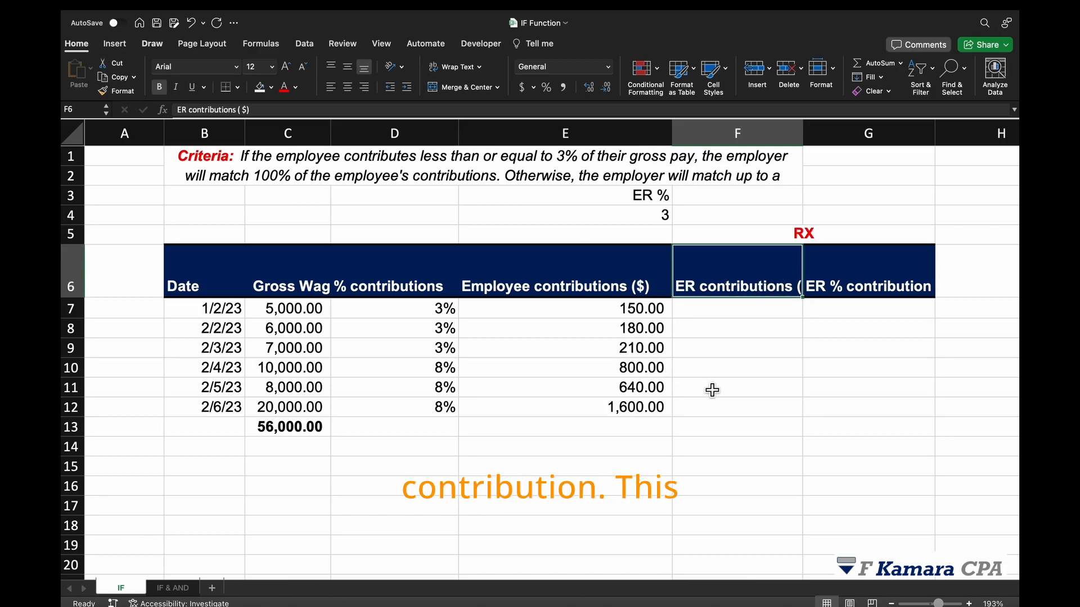
pyautogui.click(287, 270)
pyautogui.moveTo(331, 137); pyautogui.dragTo(358, 138)
pyautogui.click(717, 311)
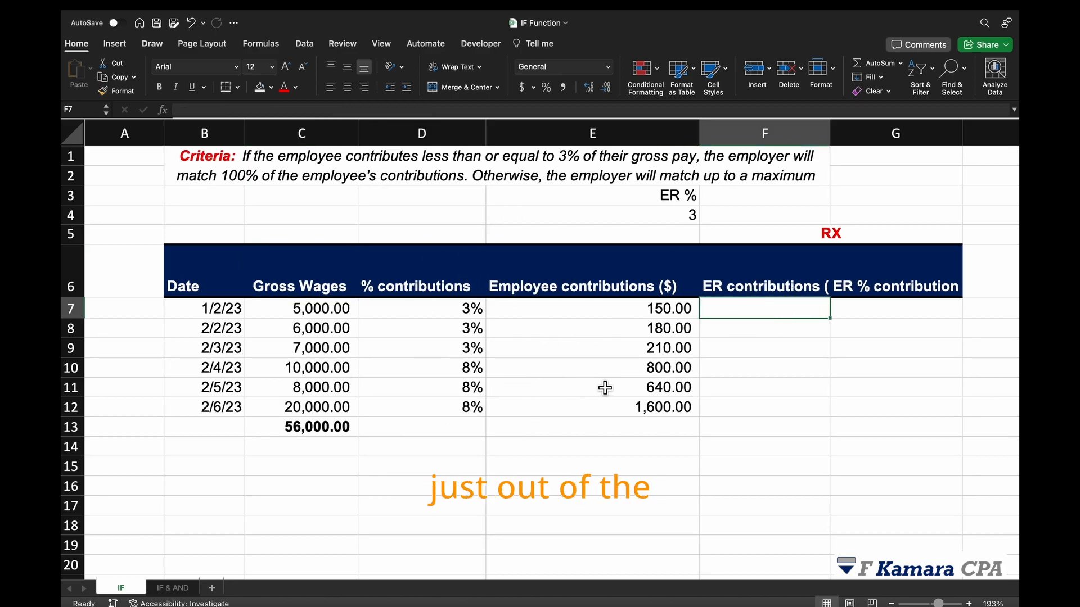
# Step: Extend the merged criteria note in rows 1 and 2 across columns B to G so its full text fits
pyautogui.click(416, 394)
pyautogui.click(246, 179)
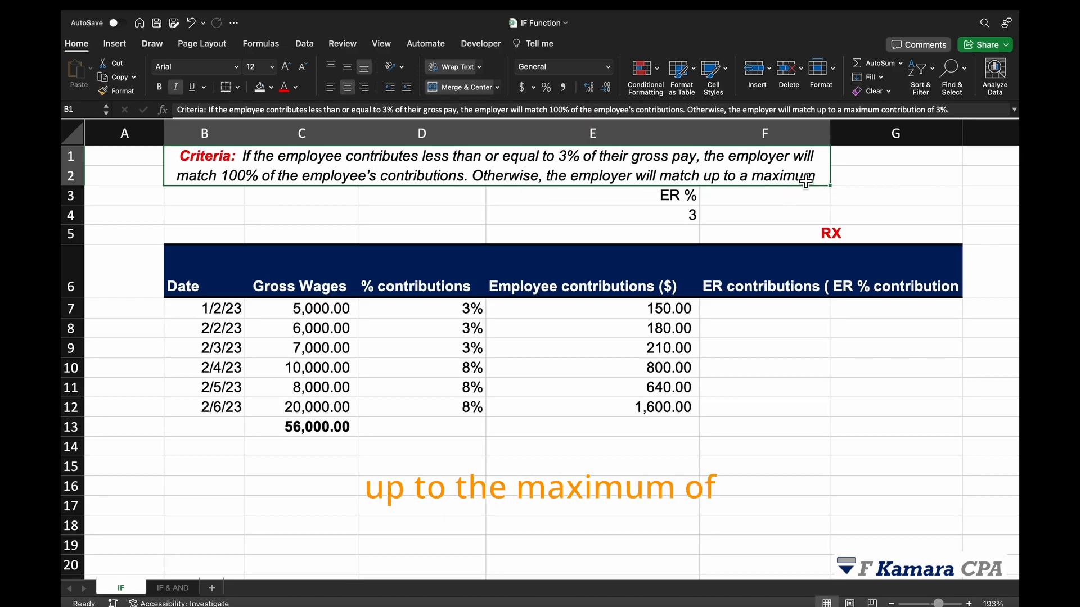
pyautogui.press('super+z')
pyautogui.click(815, 390)
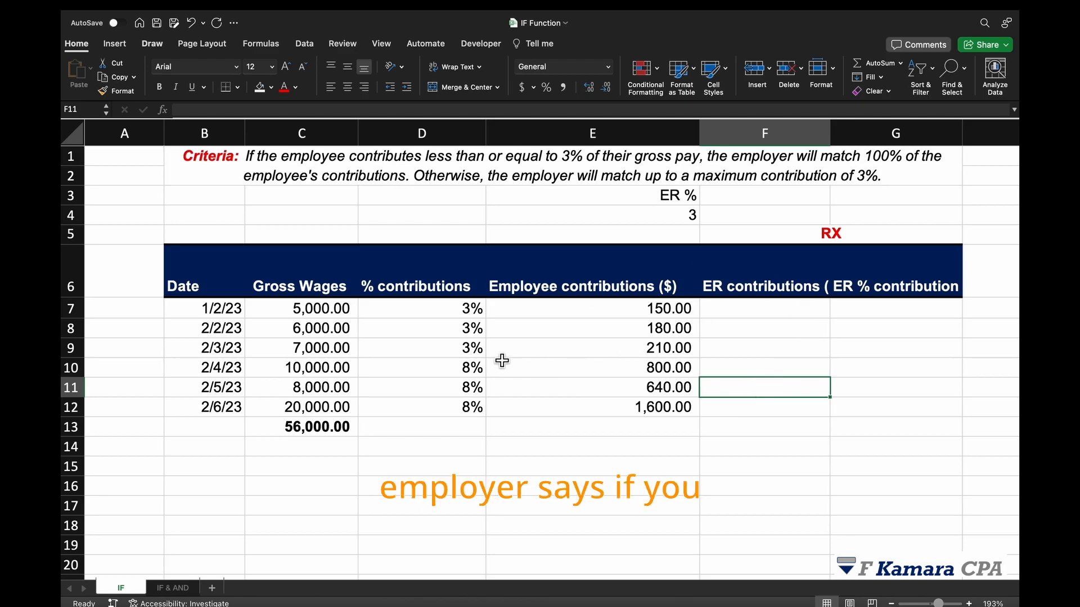
# Step: Examine the contribution percentages and employee contribution amounts in rows 7 and 10
pyautogui.click(460, 312)
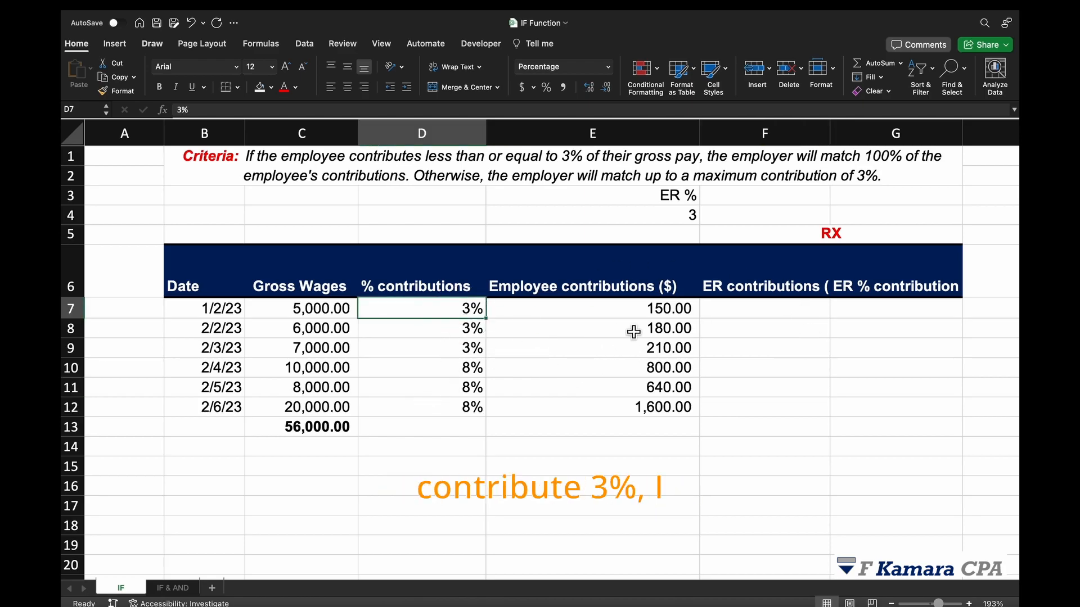
pyautogui.click(645, 312)
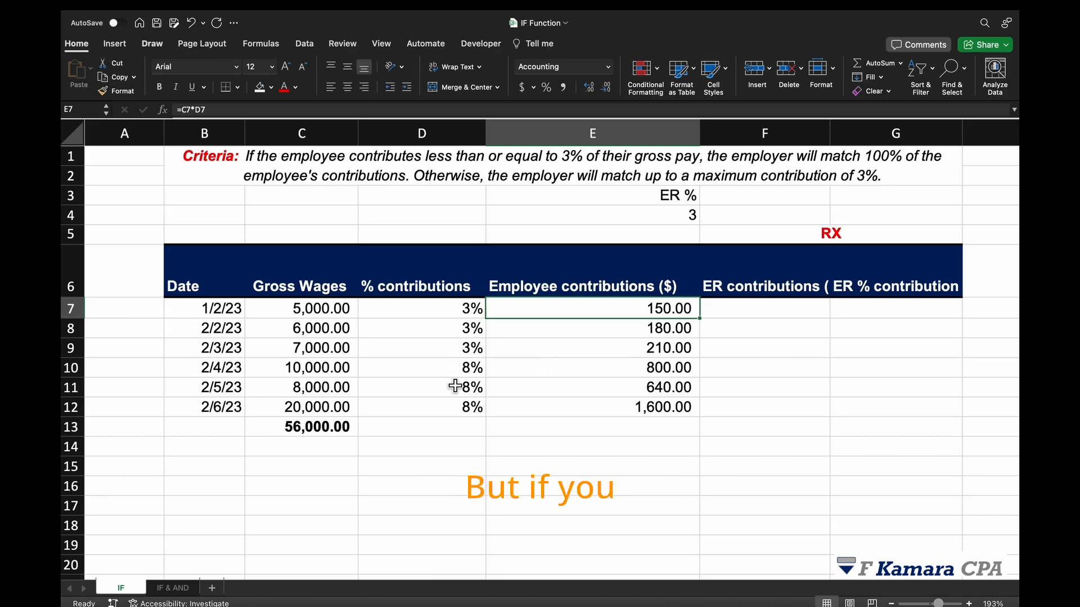
pyautogui.click(471, 372)
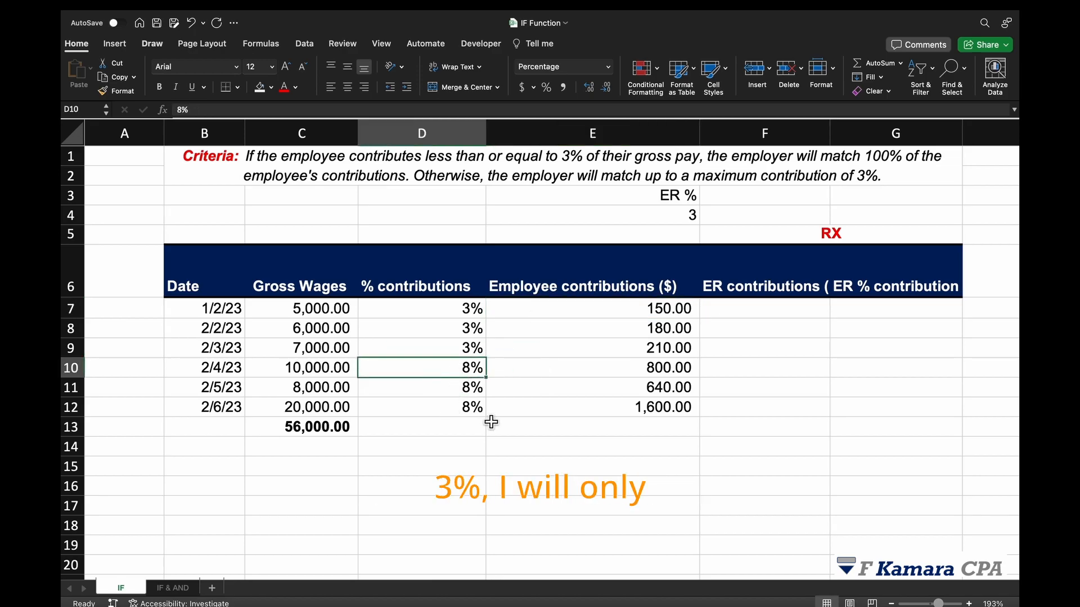
pyautogui.click(615, 377)
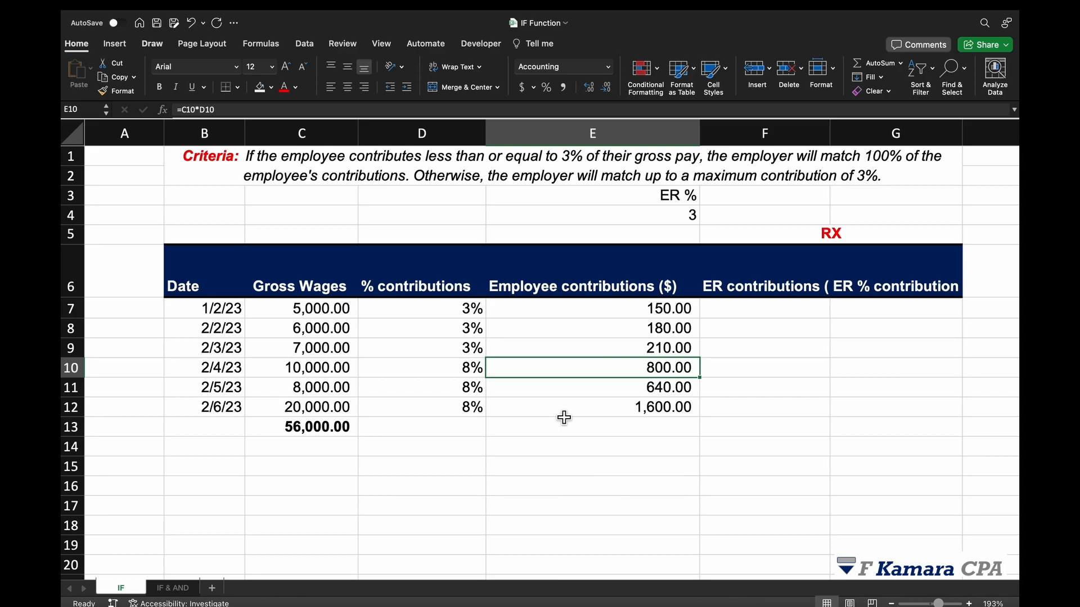
# Step: Start an IF formula in F7 that tests D7<=3% and returns C7*D7 when true
pyautogui.click(746, 313)
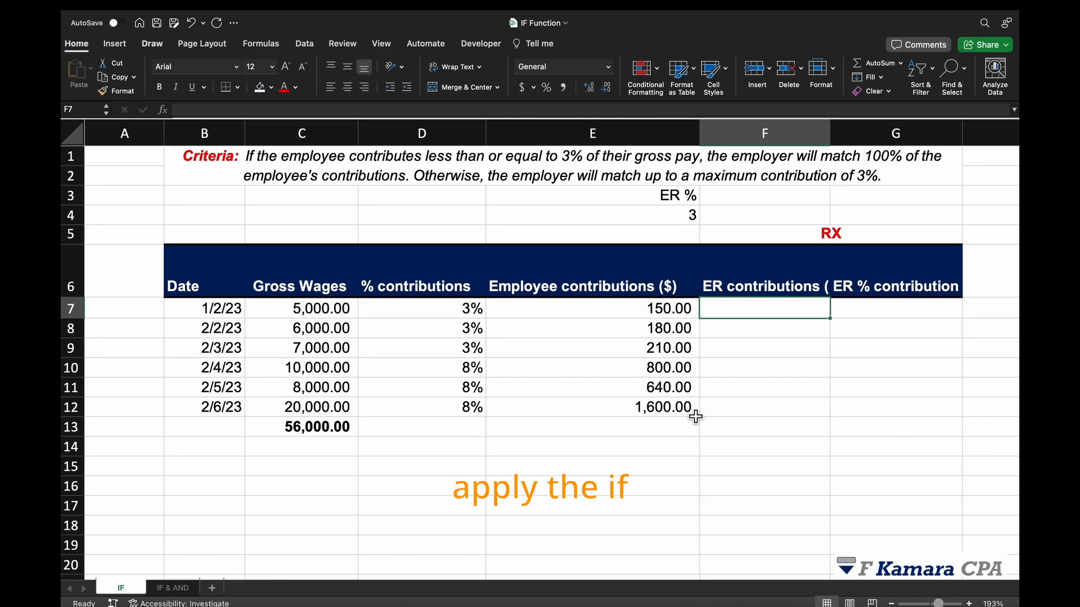
pyautogui.write('=IF(')
pyautogui.click(458, 318)
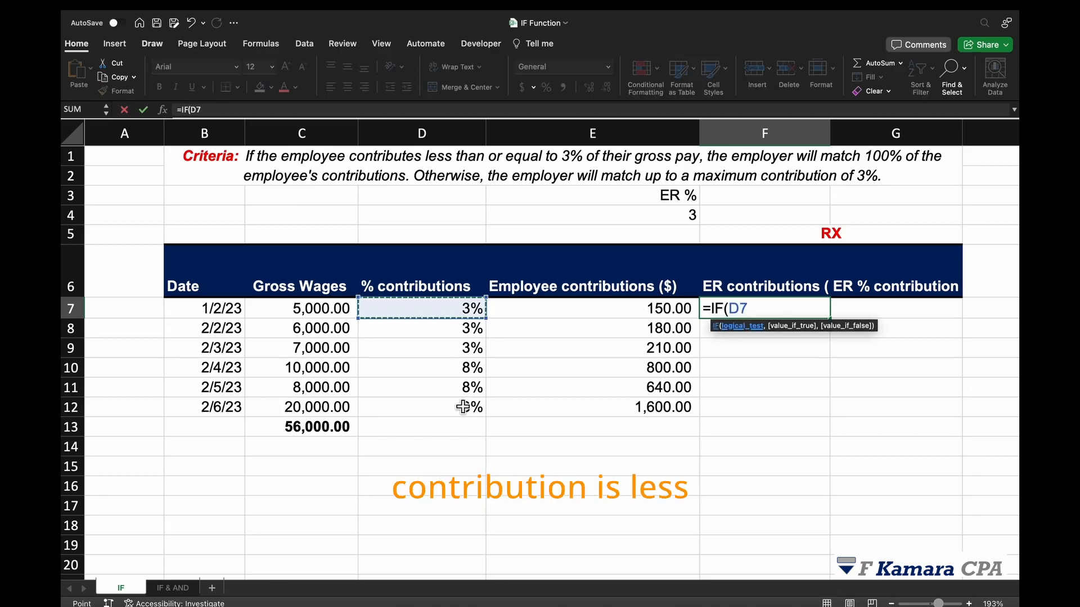
pyautogui.write('<=3%')
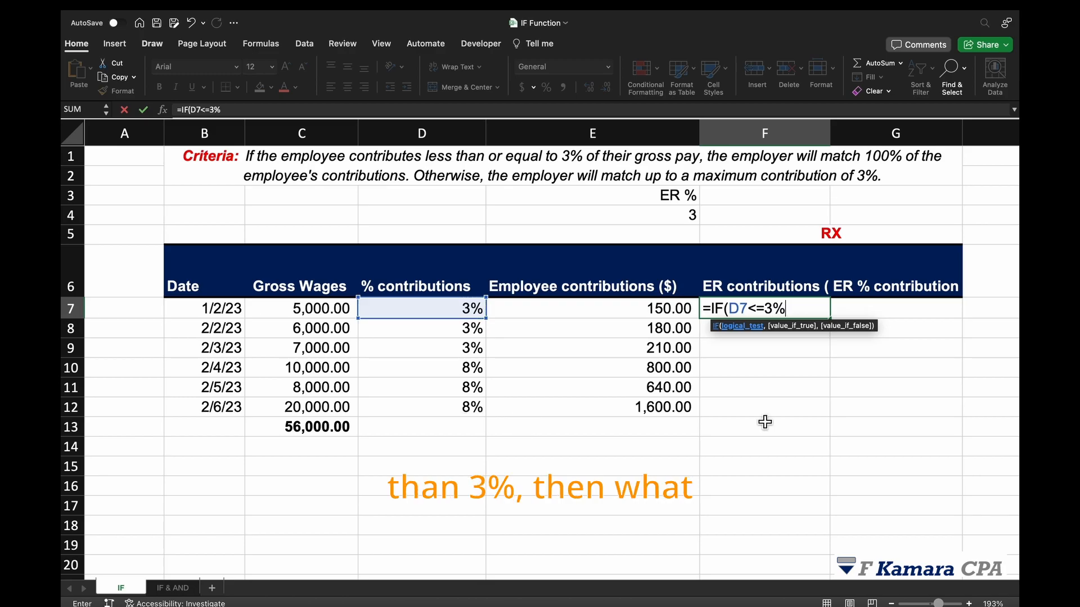
pyautogui.write(',')
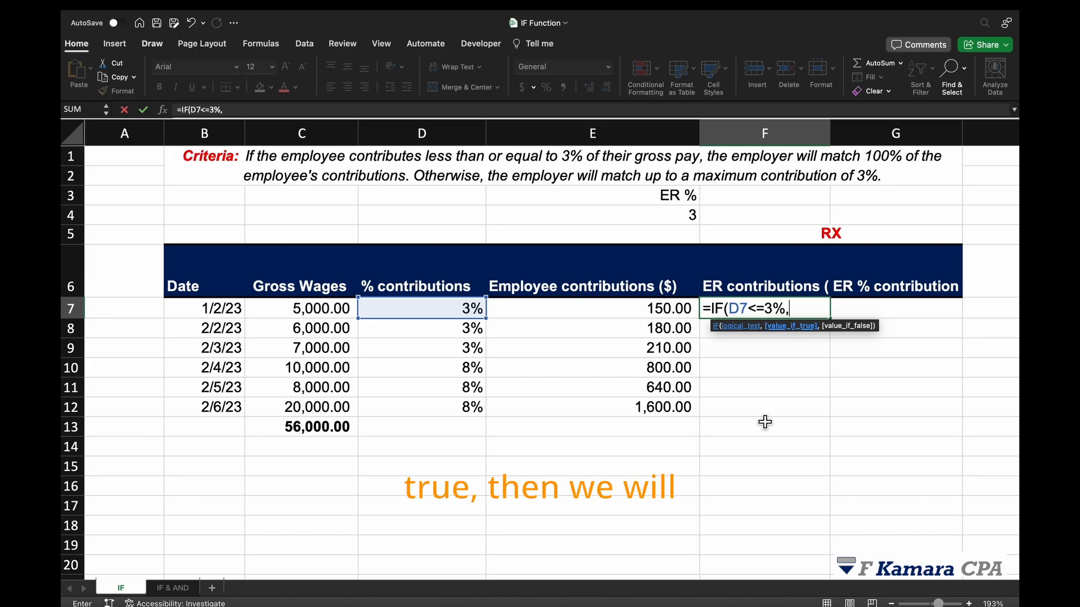
pyautogui.click(326, 316)
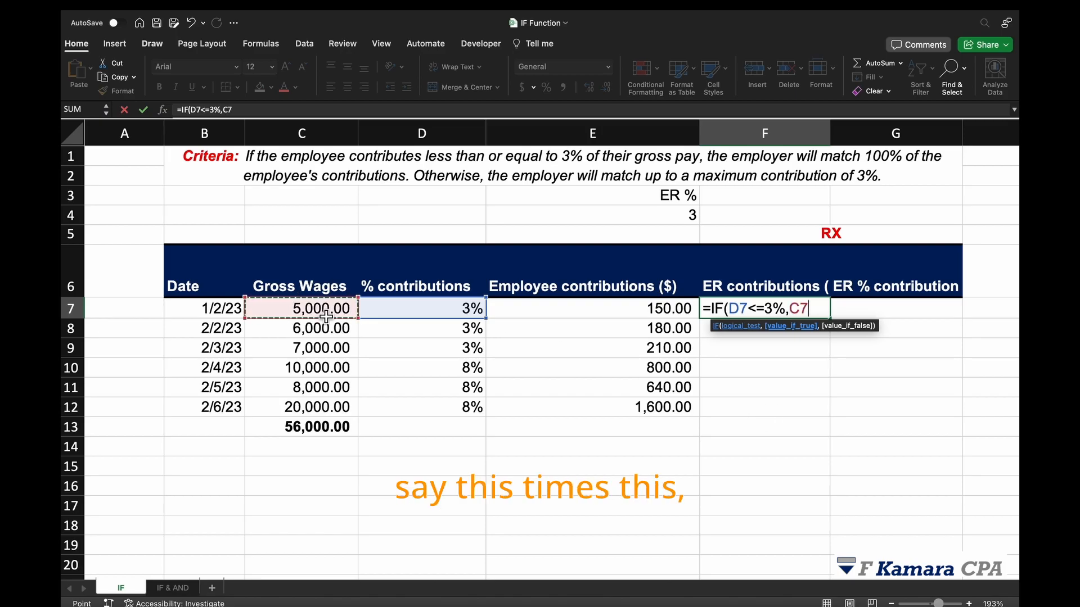
pyautogui.write('*')
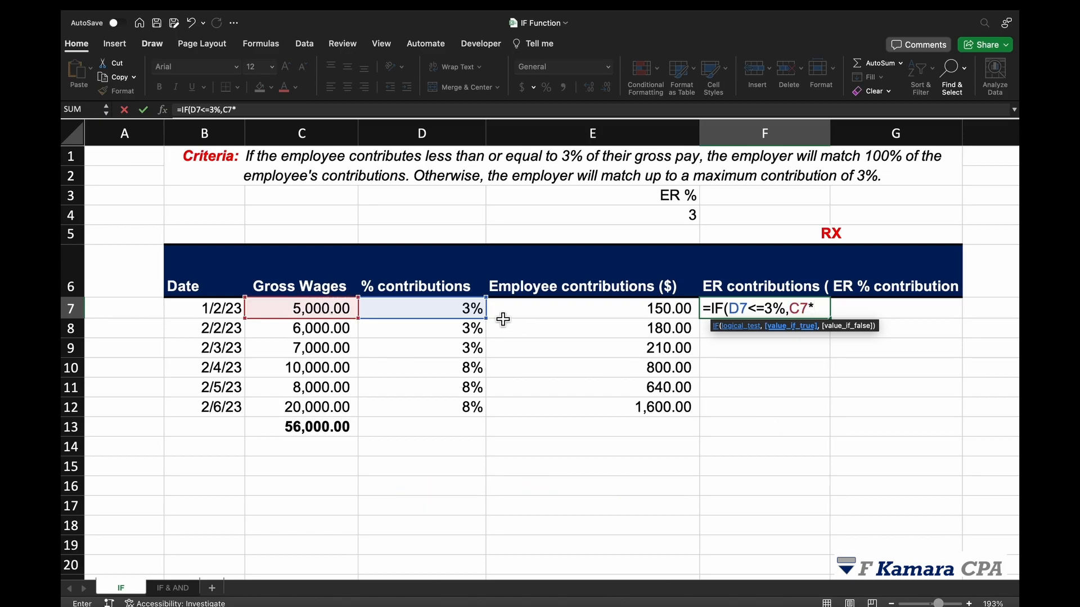
pyautogui.click(466, 309)
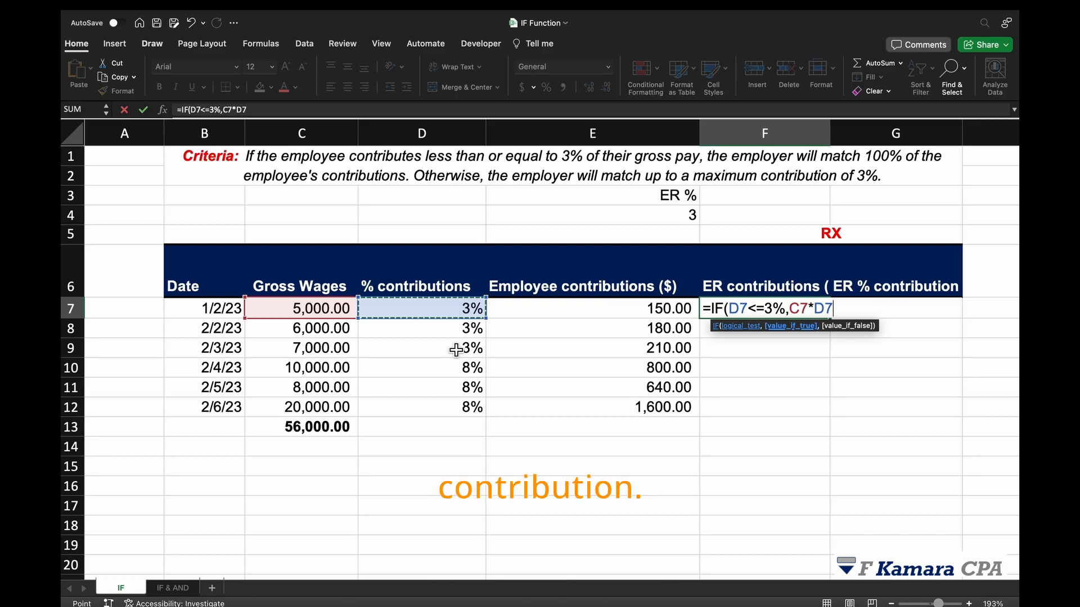
# Step: Complete the F7 formula with C7*$E$4 as the value if false, locking the ER % cell, and enter it
pyautogui.write(',')
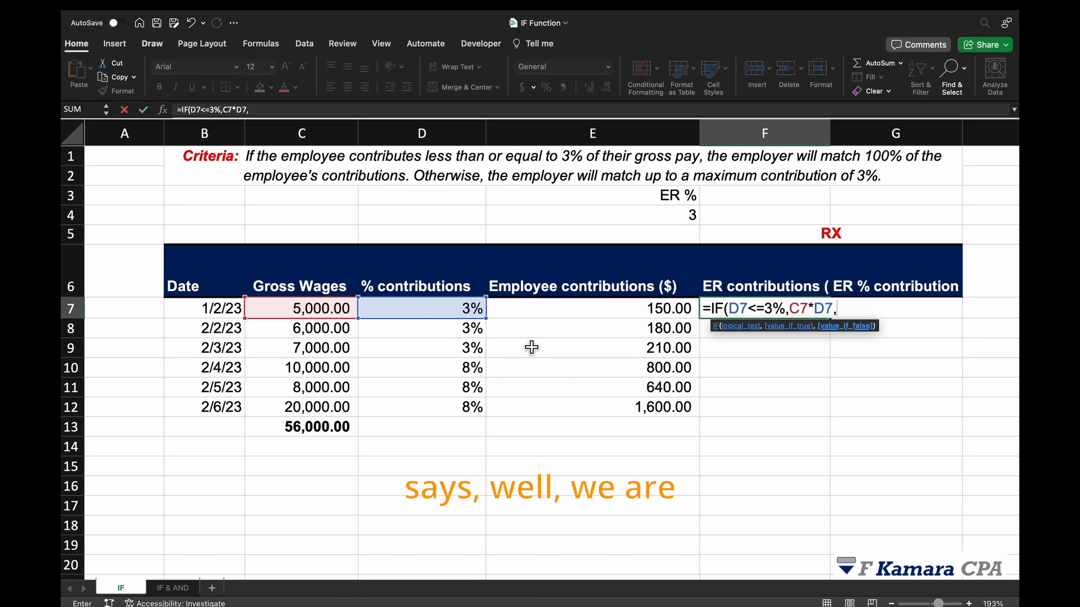
pyautogui.click(338, 314)
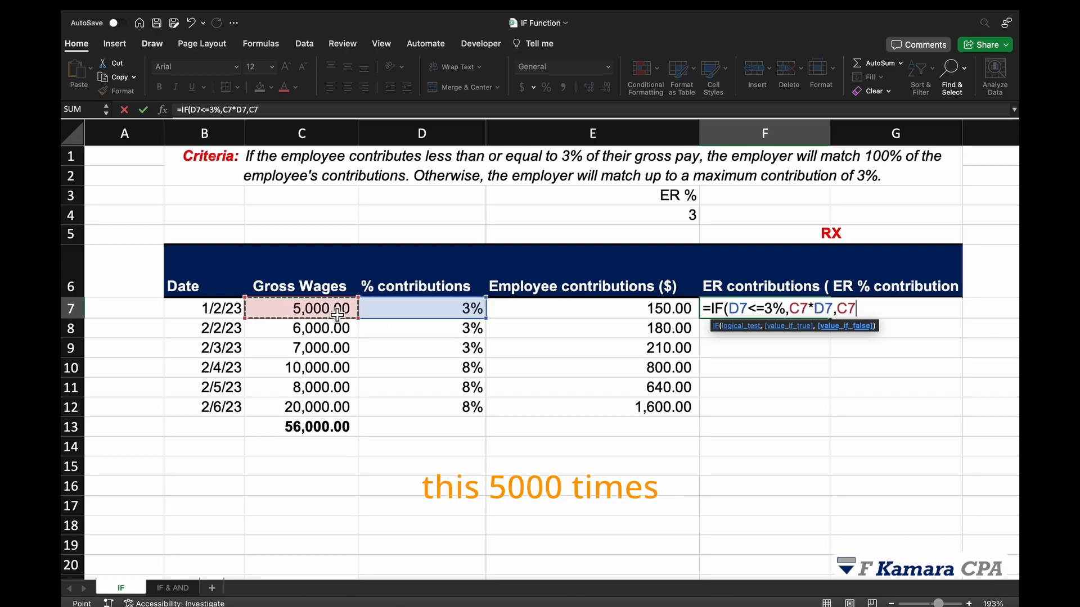
pyautogui.click(684, 225)
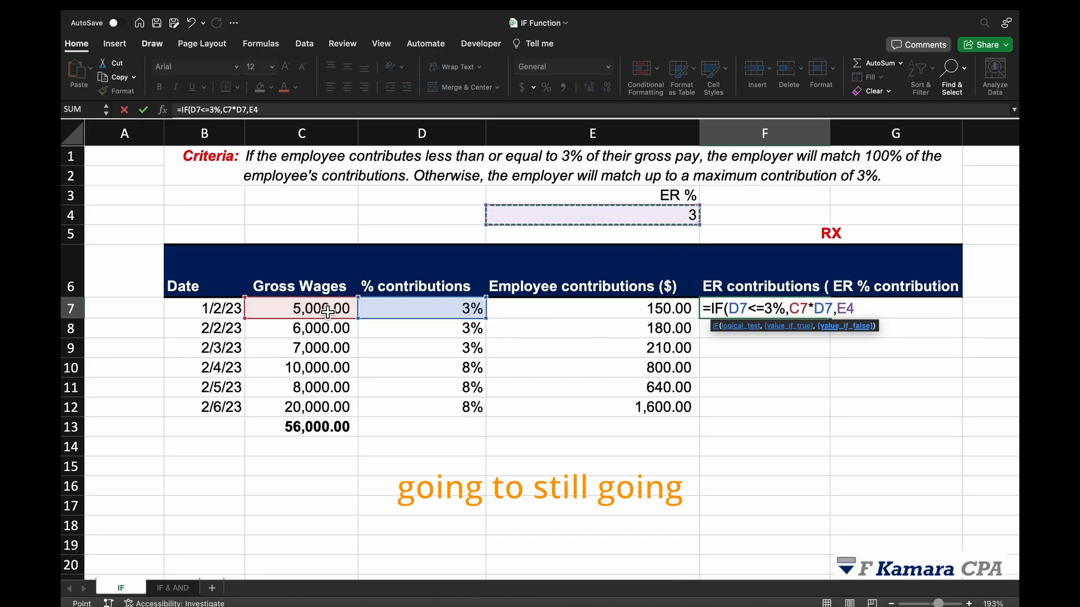
pyautogui.click(328, 311)
pyautogui.write('*')
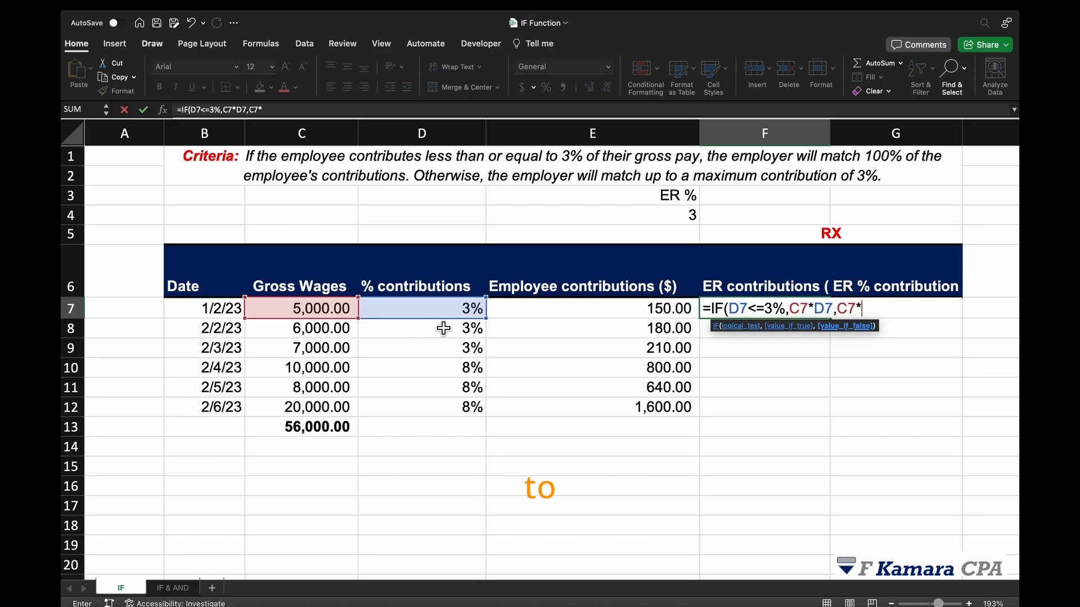
pyautogui.click(679, 220)
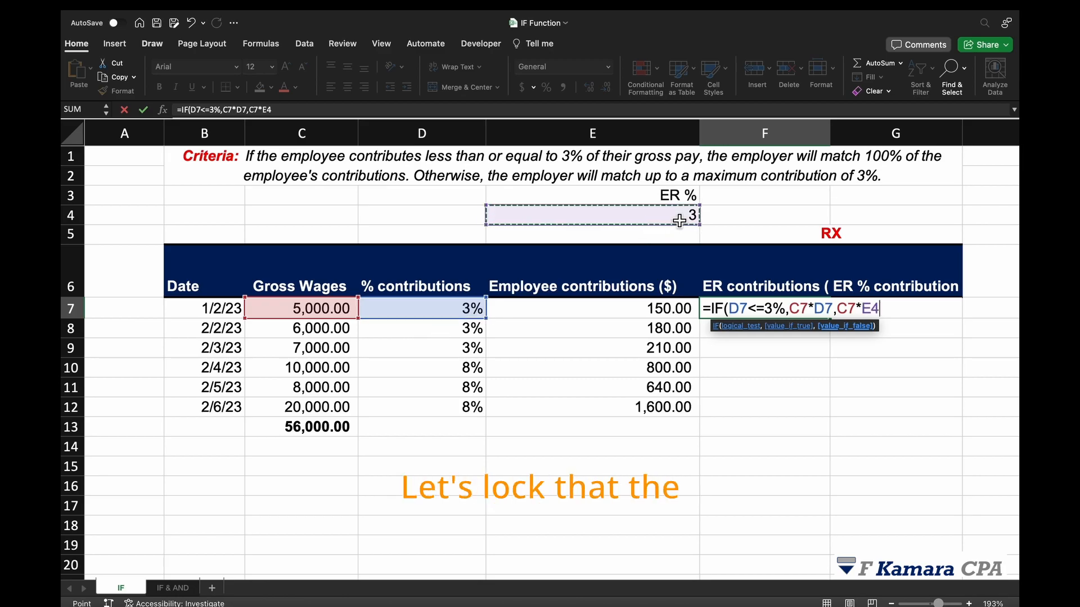
pyautogui.press('F4')
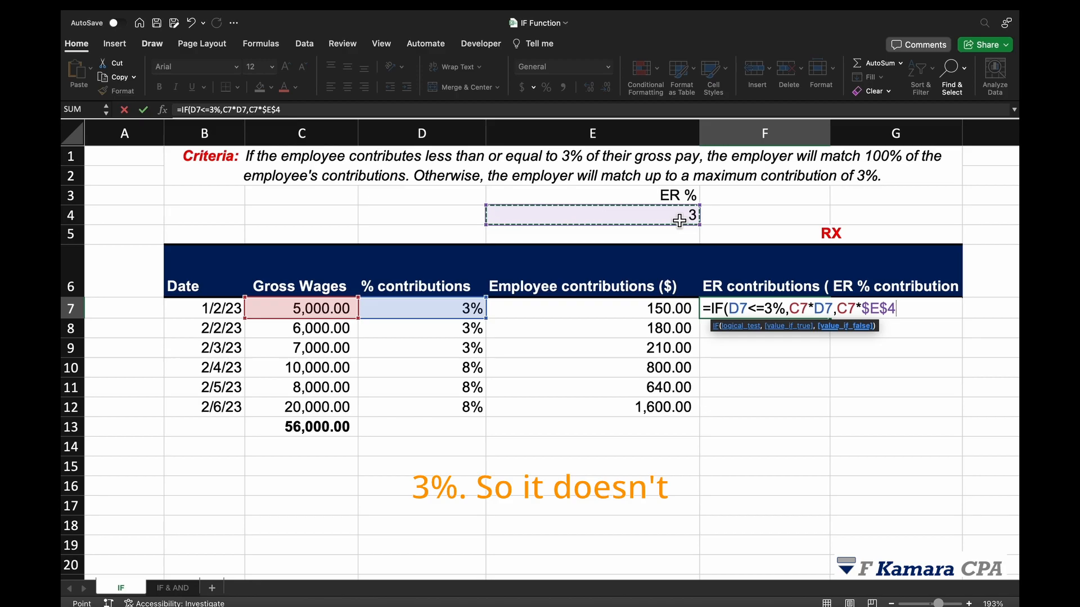
pyautogui.write(')')
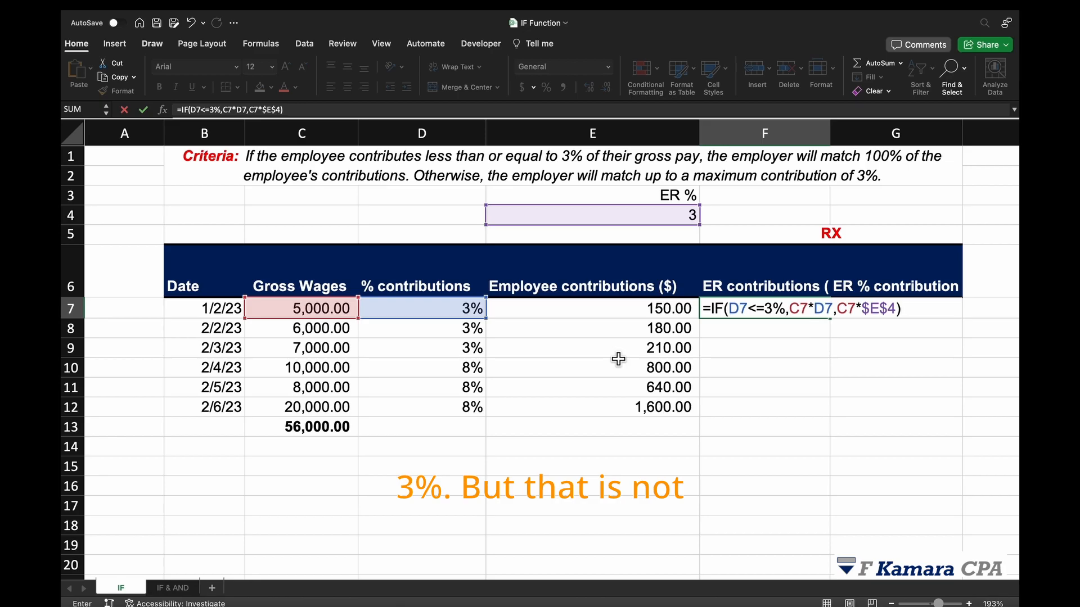
pyautogui.press('Return')
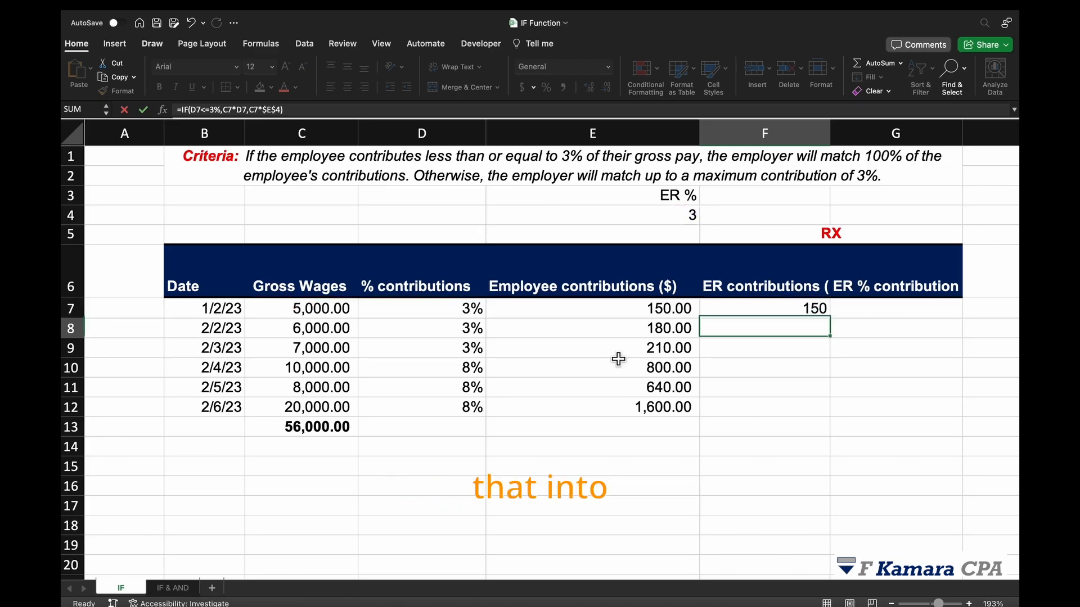
# Step: Format the ER % value in E4 as a percentage so that it reads 3%
pyautogui.click(662, 222)
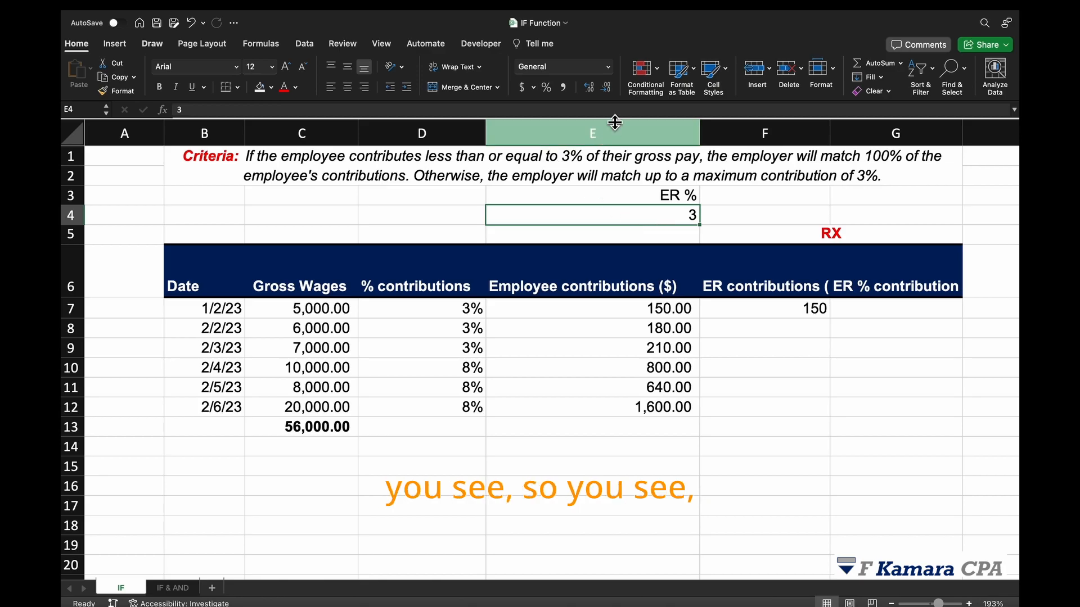
pyautogui.click(546, 88)
pyautogui.click(776, 315)
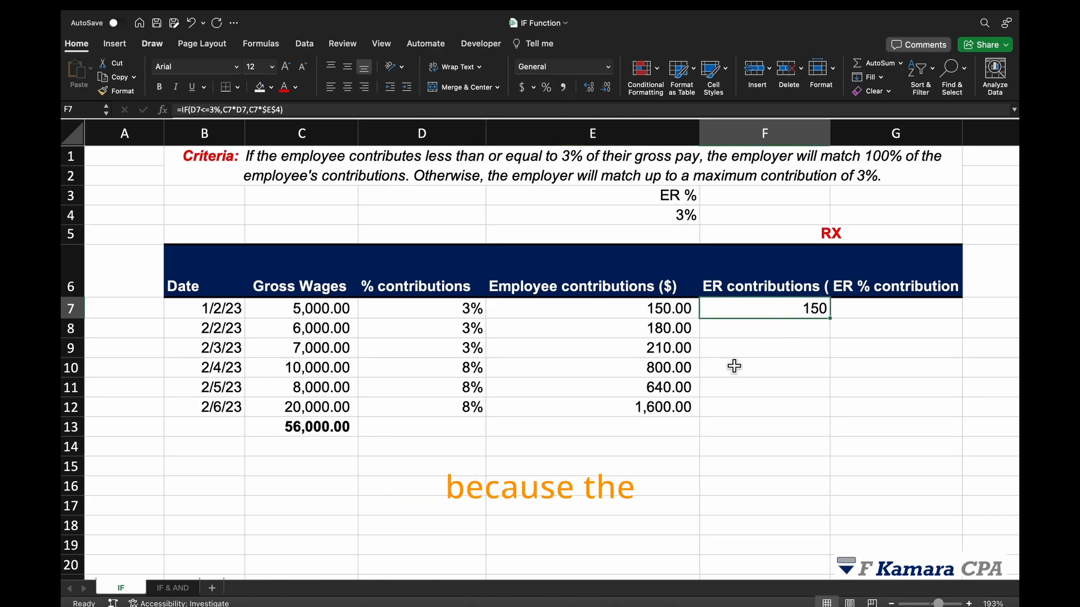
pyautogui.click(690, 215)
pyautogui.click(789, 314)
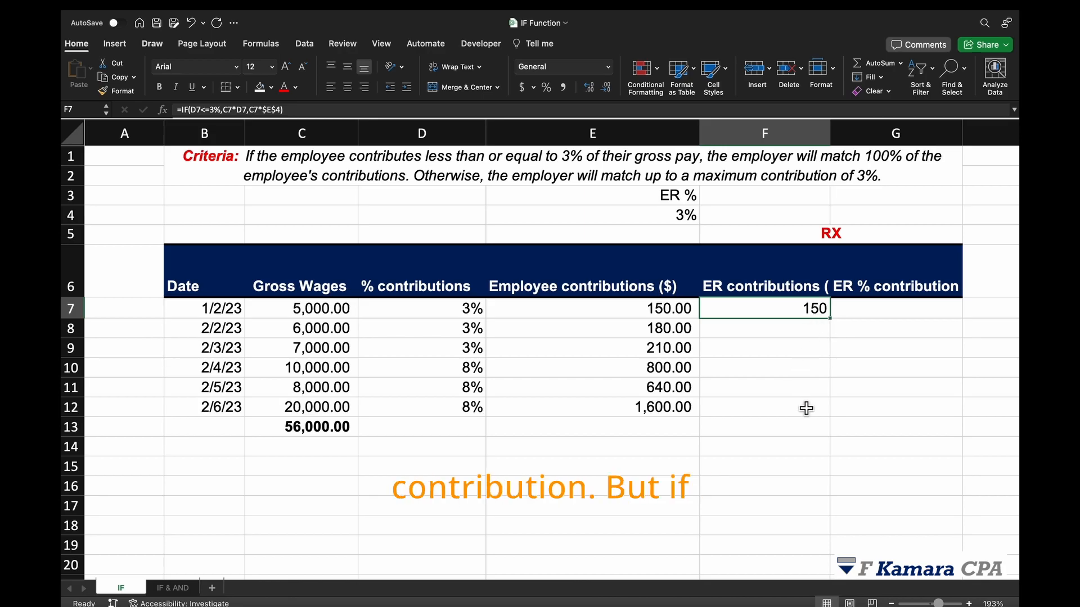
# Step: Fill the employer contribution formula from F7 down to F12
pyautogui.click(471, 388)
pyautogui.click(482, 357)
pyautogui.click(470, 387)
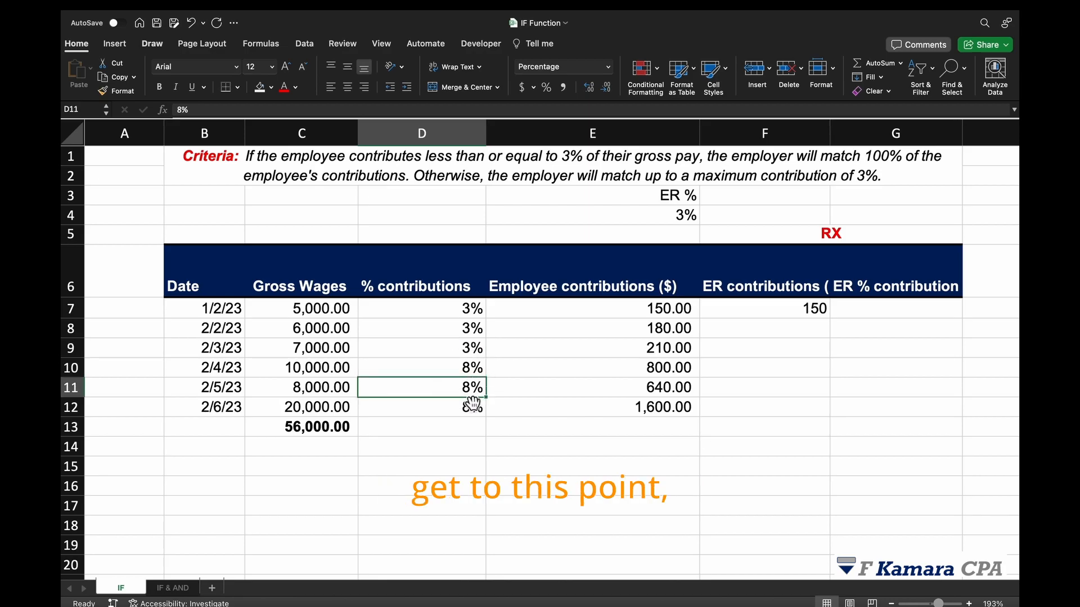
pyautogui.click(813, 309)
pyautogui.moveTo(836, 325); pyautogui.dragTo(832, 414)
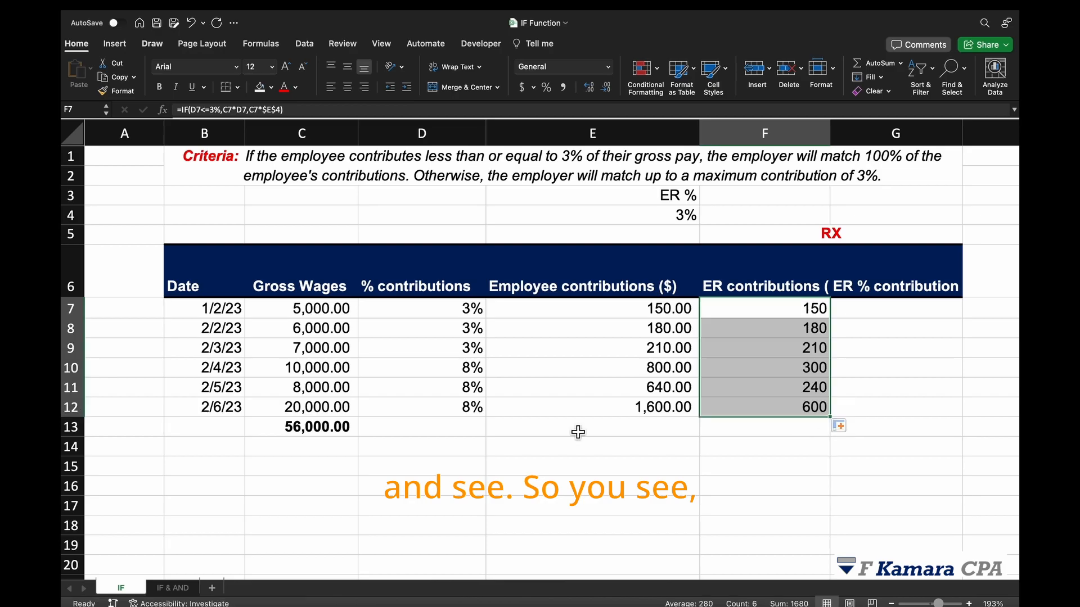
# Step: Examine the employer contribution results and formulas in column F against the 3% and 8% employee rates
pyautogui.click(716, 474)
pyautogui.scroll(-1, 725, 394)
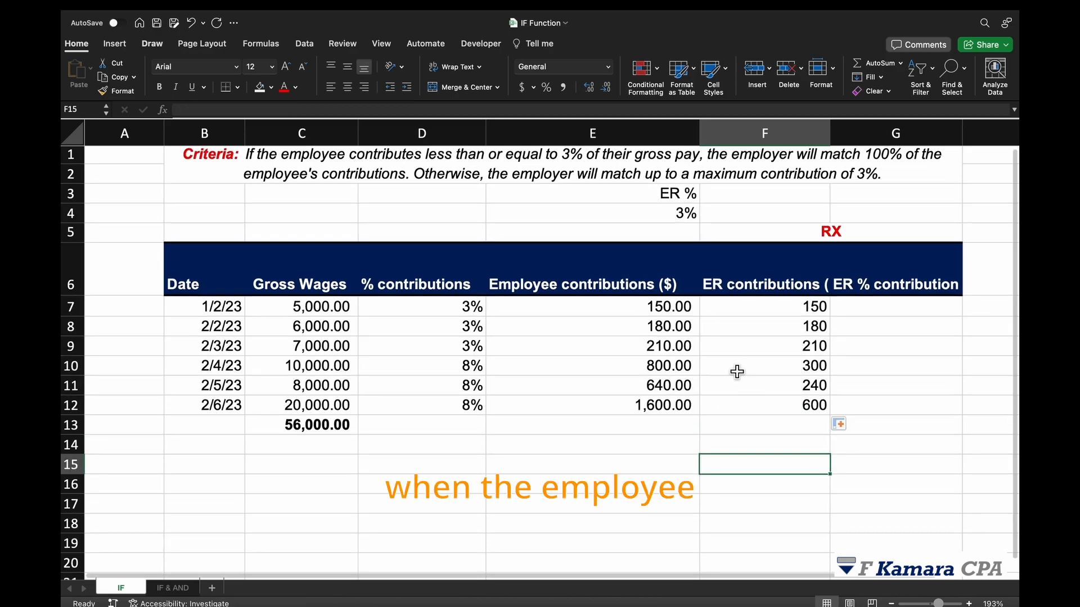
pyautogui.click(483, 332)
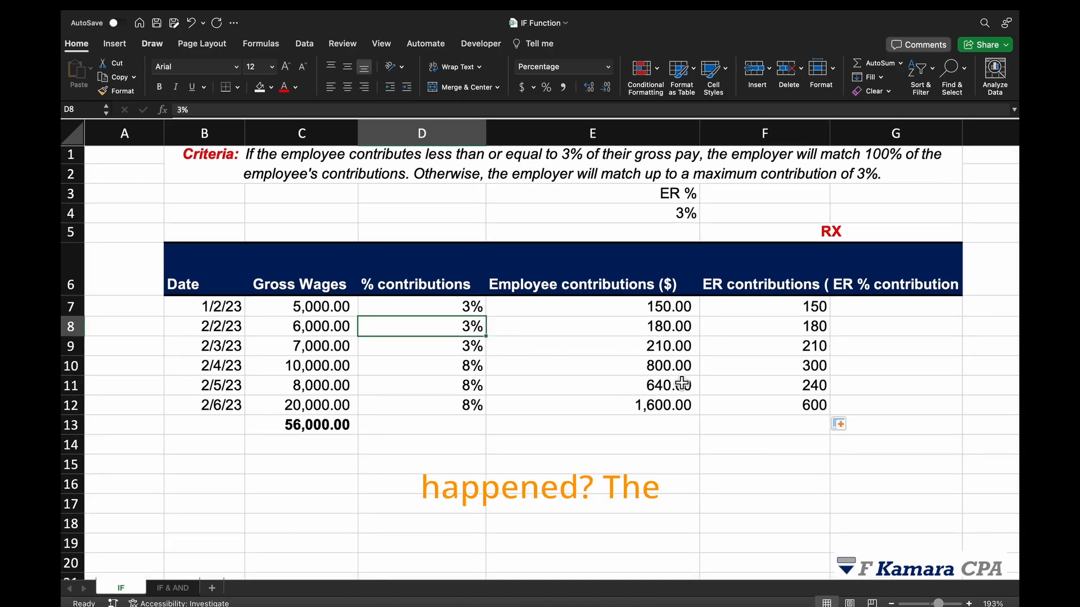
pyautogui.click(778, 334)
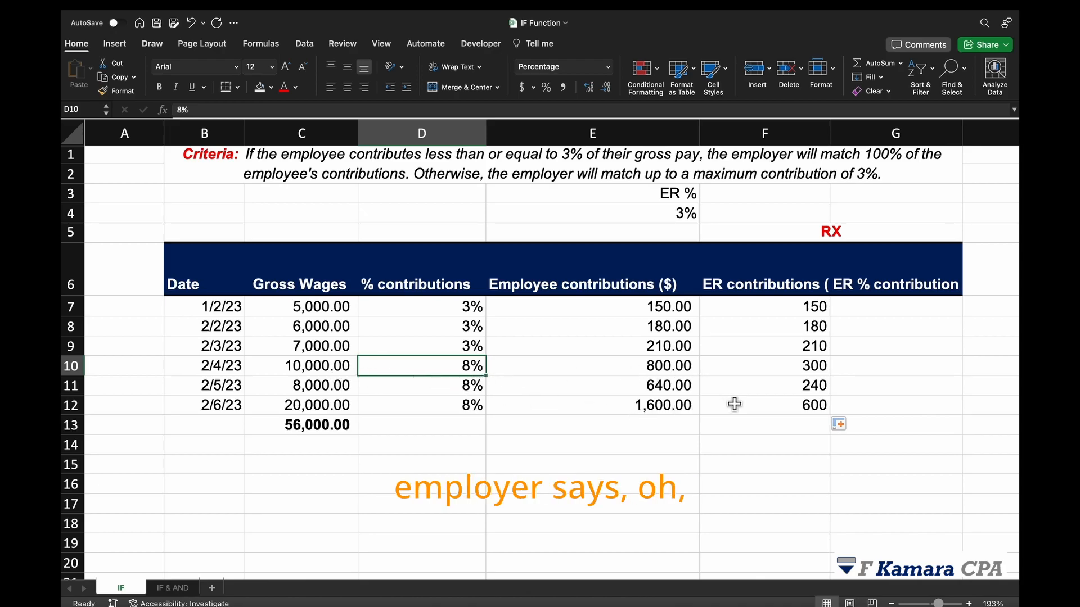
pyautogui.click(797, 370)
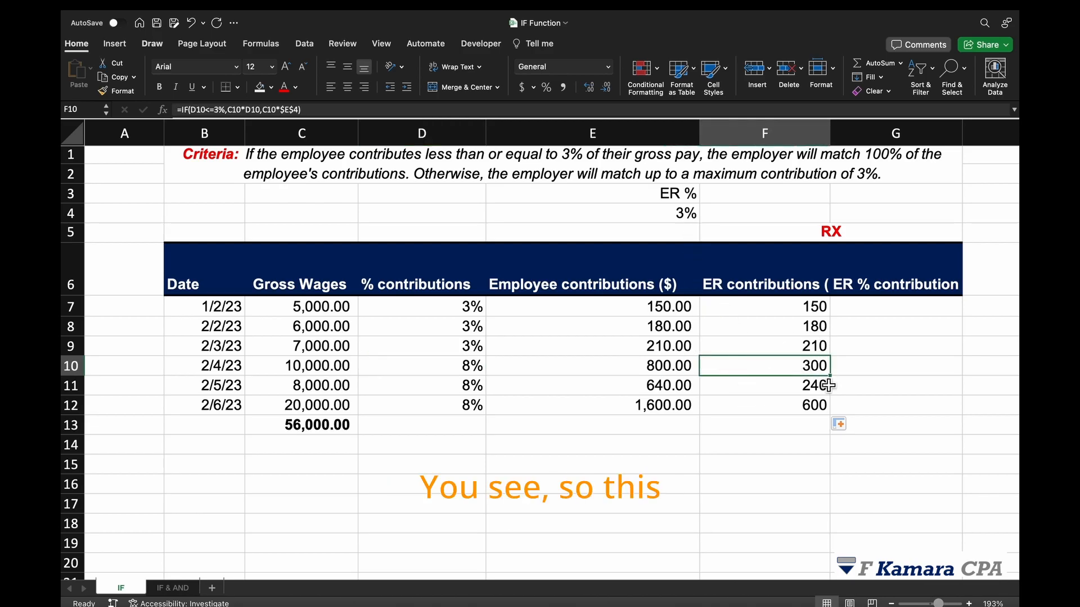
pyautogui.click(760, 387)
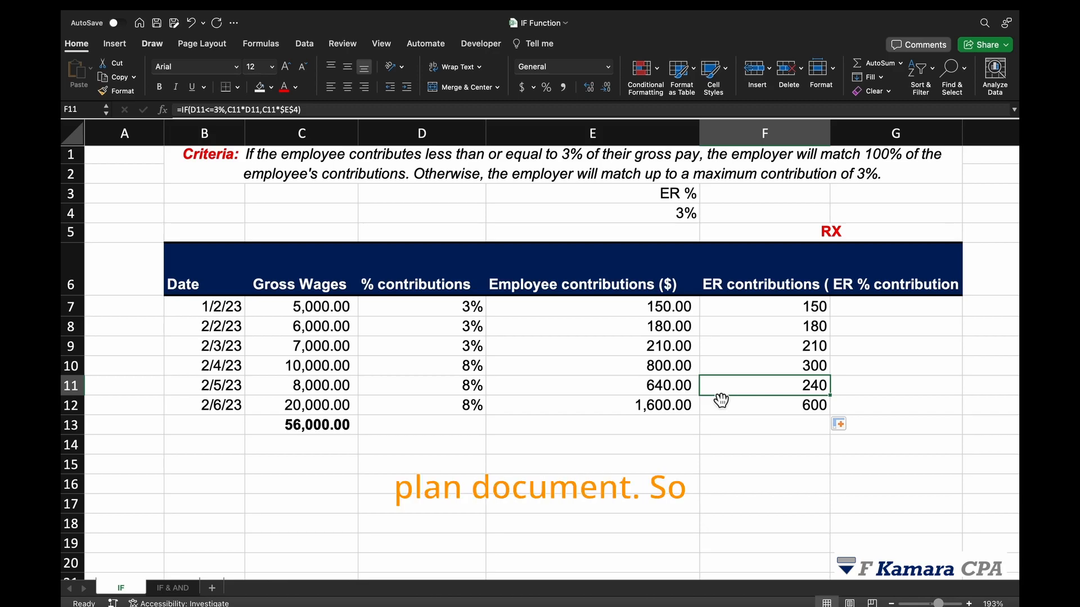
pyautogui.click(893, 409)
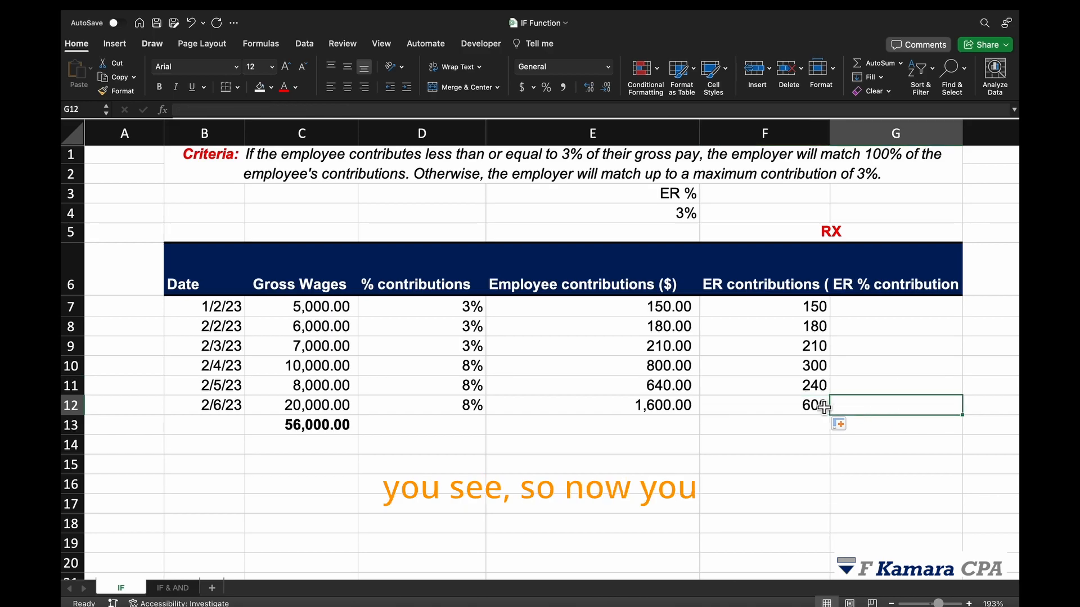
# Step: Compare the employee and employer contributions on the 2/6/23 row, and check the formula in F7
pyautogui.click(825, 408)
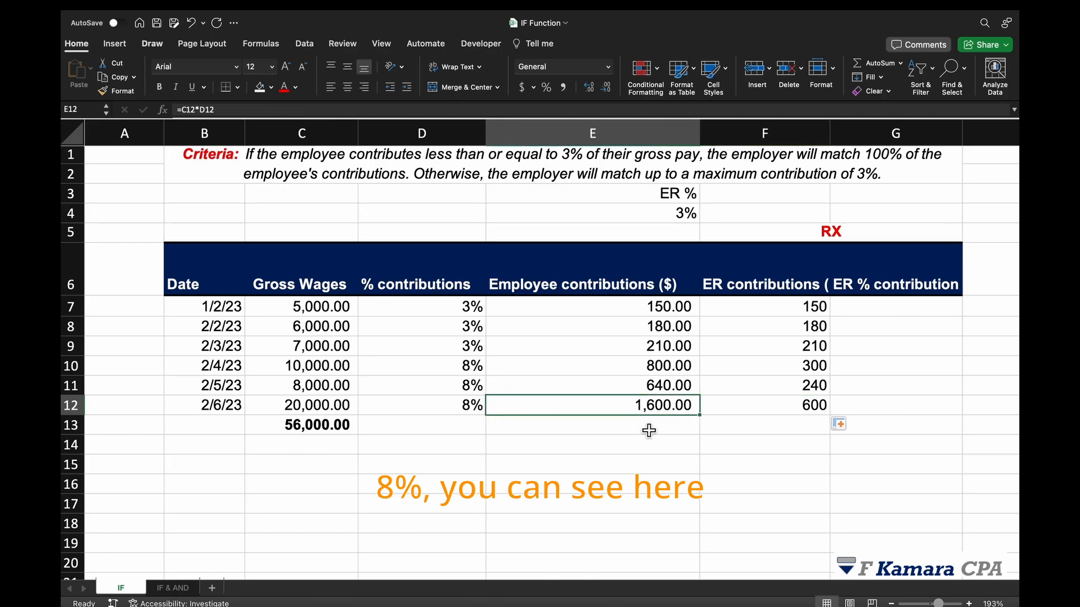
pyautogui.click(666, 410)
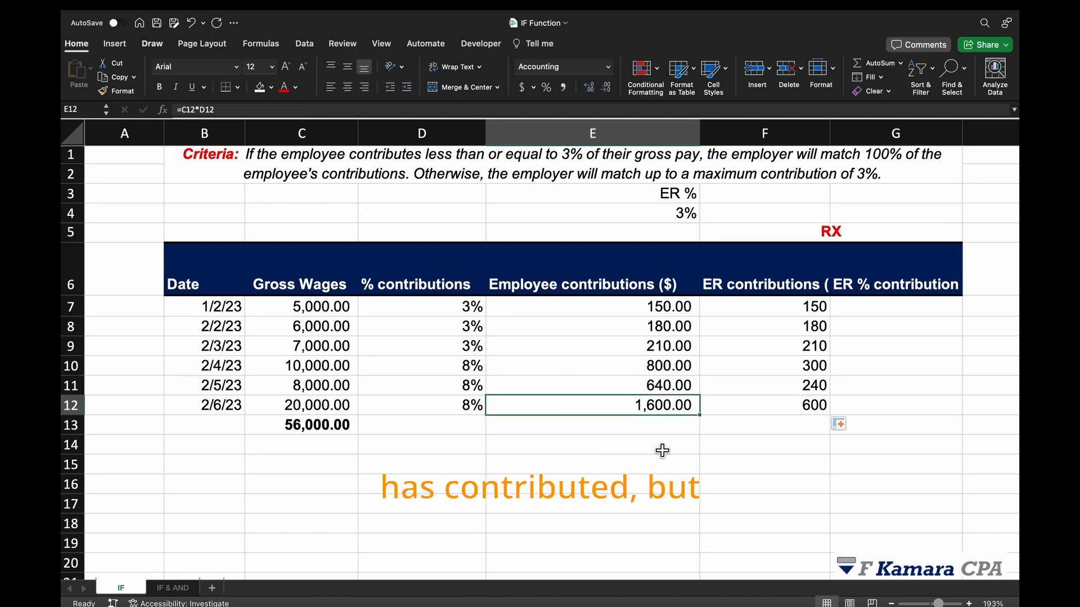
pyautogui.click(824, 408)
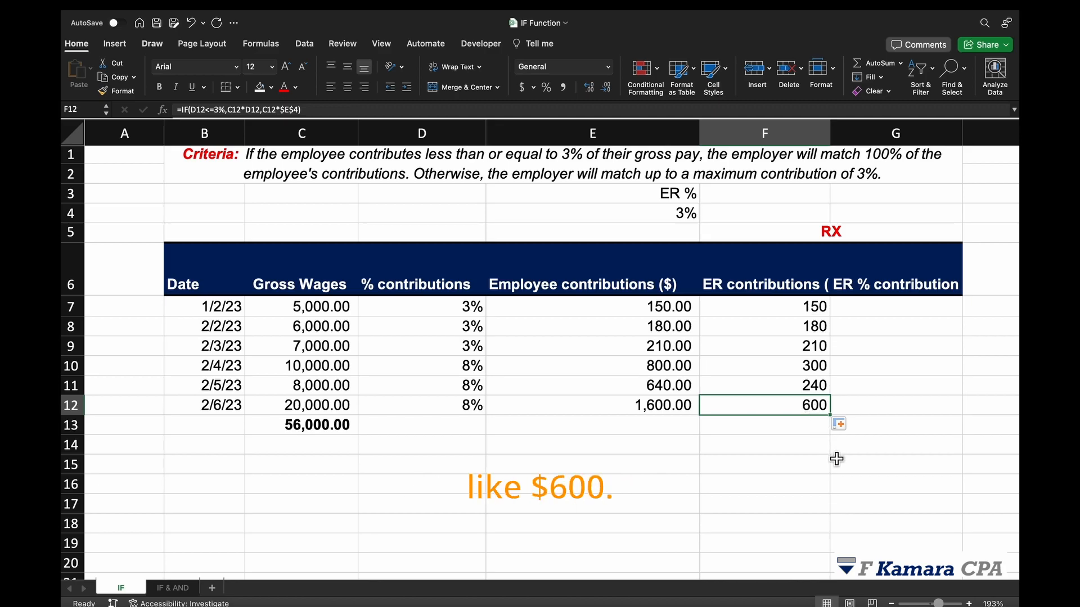
pyautogui.click(788, 307)
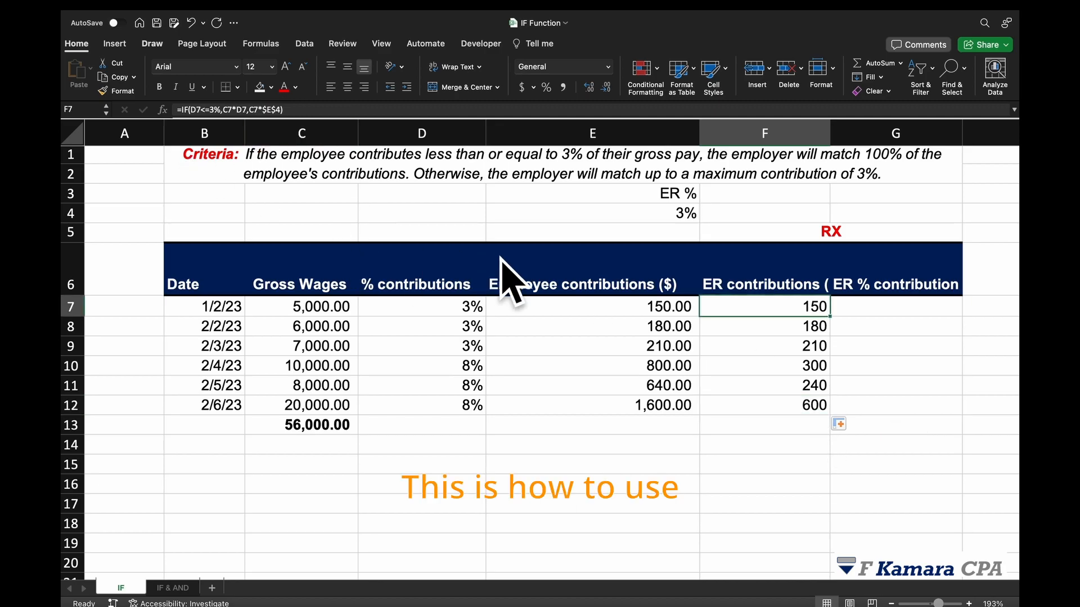
# Step: Enter the formula =F7/C7 in G7 to calculate the employer contribution percentage of gross wages
pyautogui.click(887, 318)
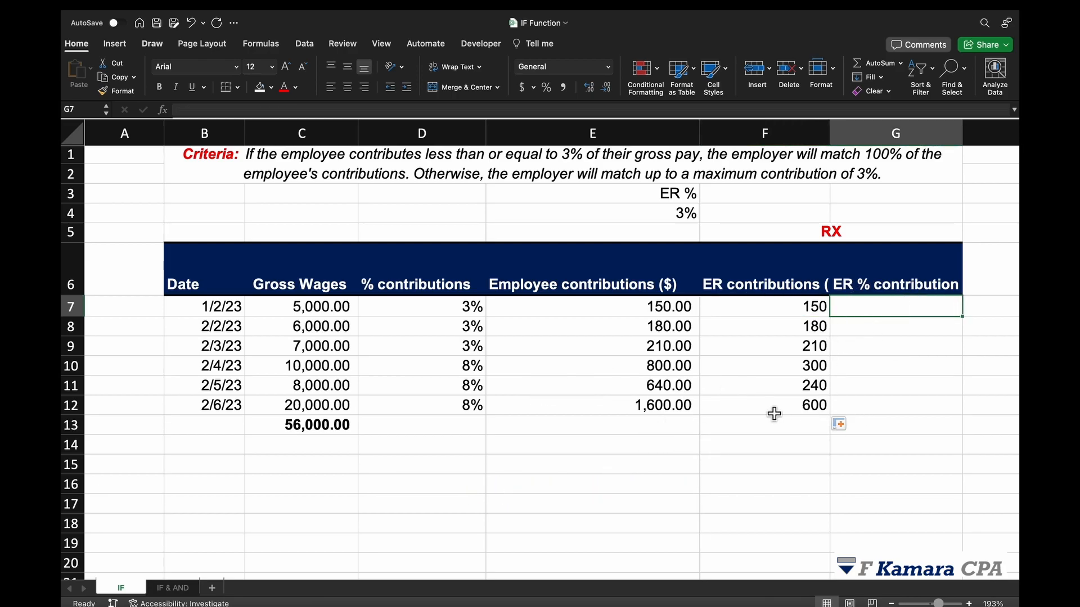
pyautogui.write('=')
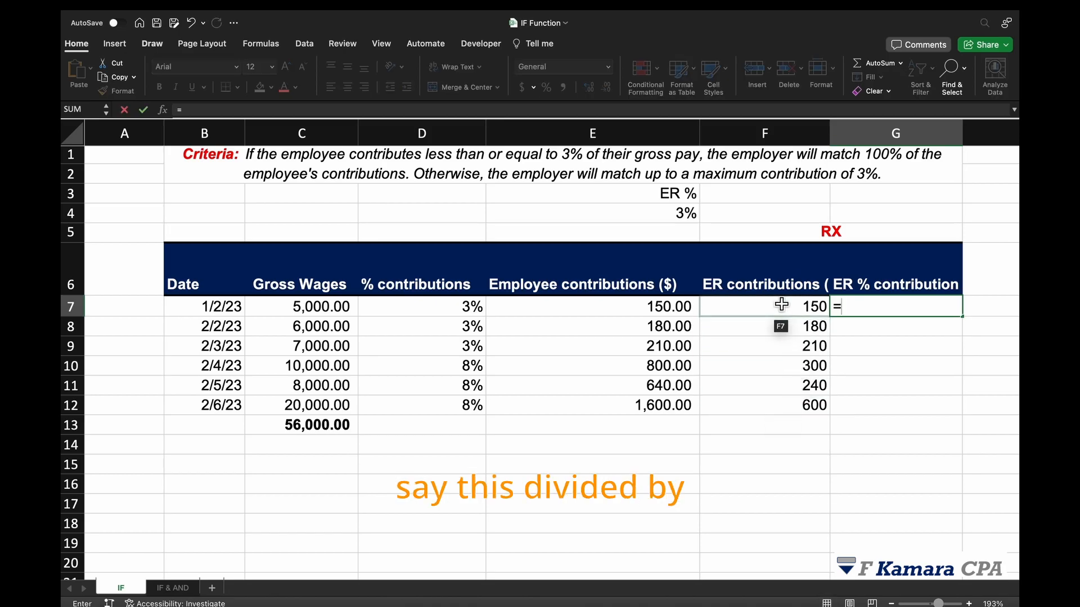
pyautogui.click(782, 305)
pyautogui.write('/')
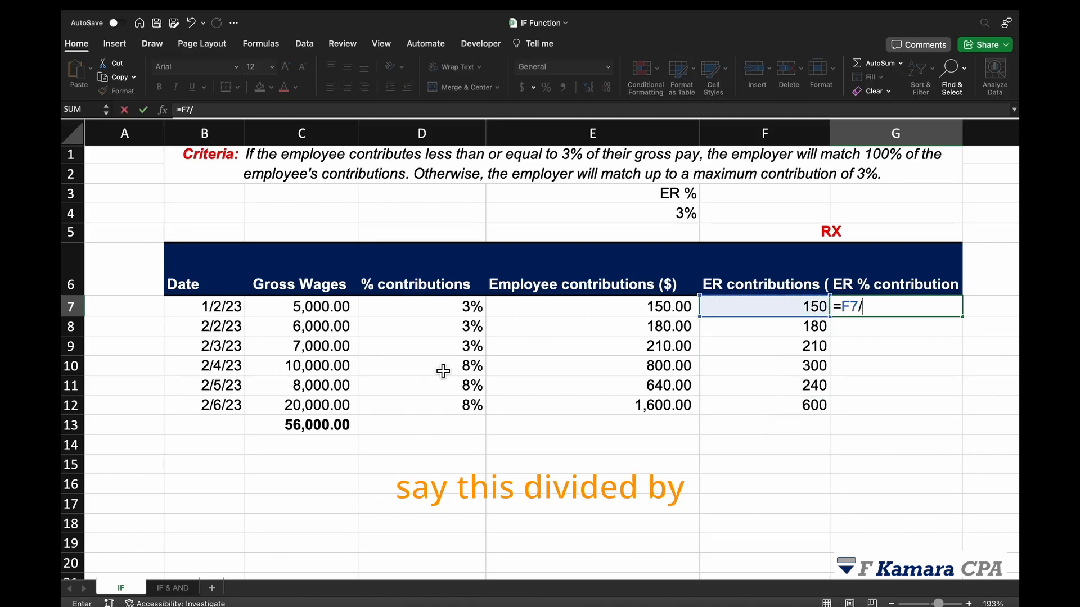
pyautogui.click(323, 313)
pyautogui.press('Return')
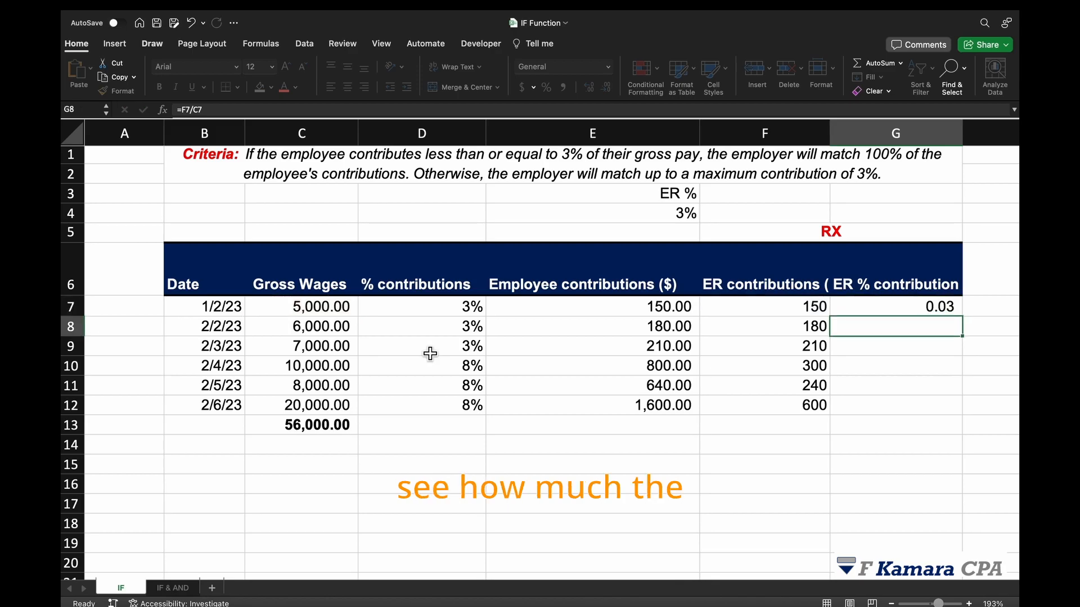
# Step: Fill the ER % contribution formula from G7 down to G12 and format the range as percentages
pyautogui.click(893, 313)
pyautogui.moveTo(958, 317); pyautogui.dragTo(968, 415)
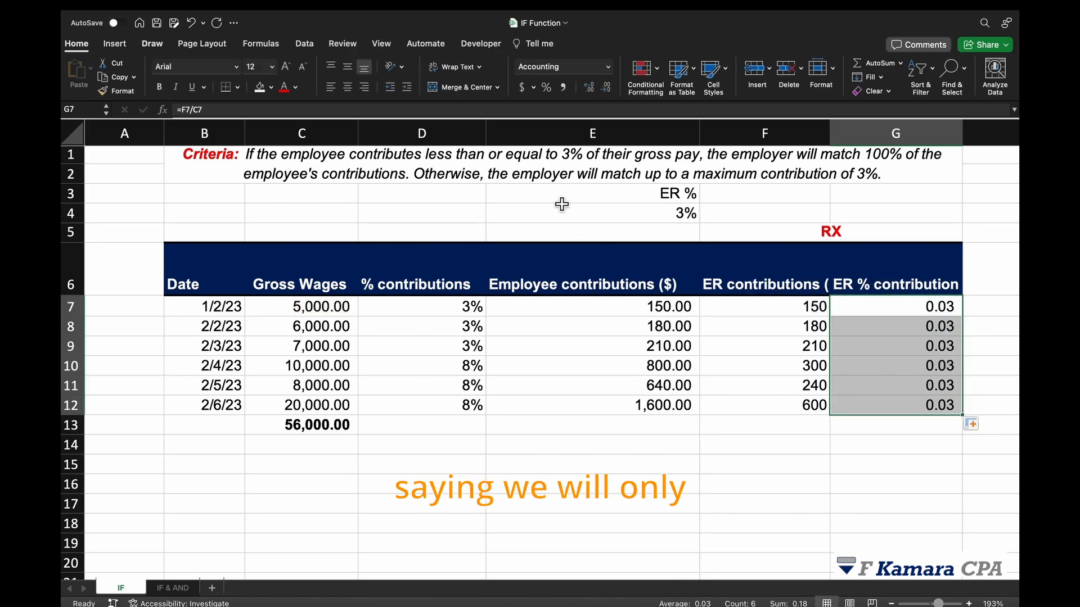
pyautogui.click(547, 87)
# Step: Examine the employer contribution amounts and percentages in columns F and G against the employee rates in column D
pyautogui.click(713, 392)
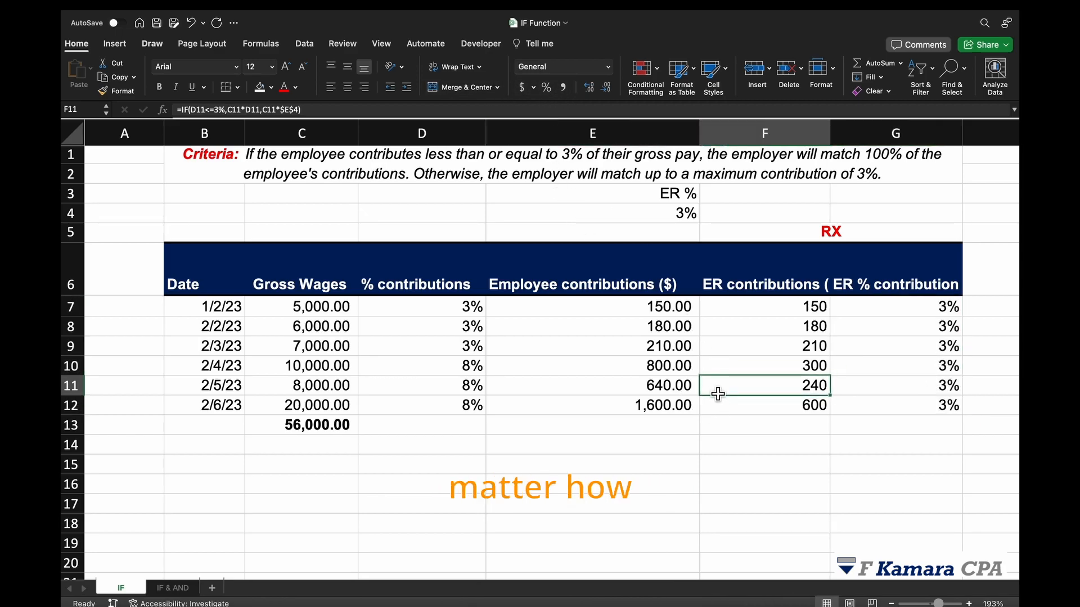
pyautogui.scroll(-1, 700, 419)
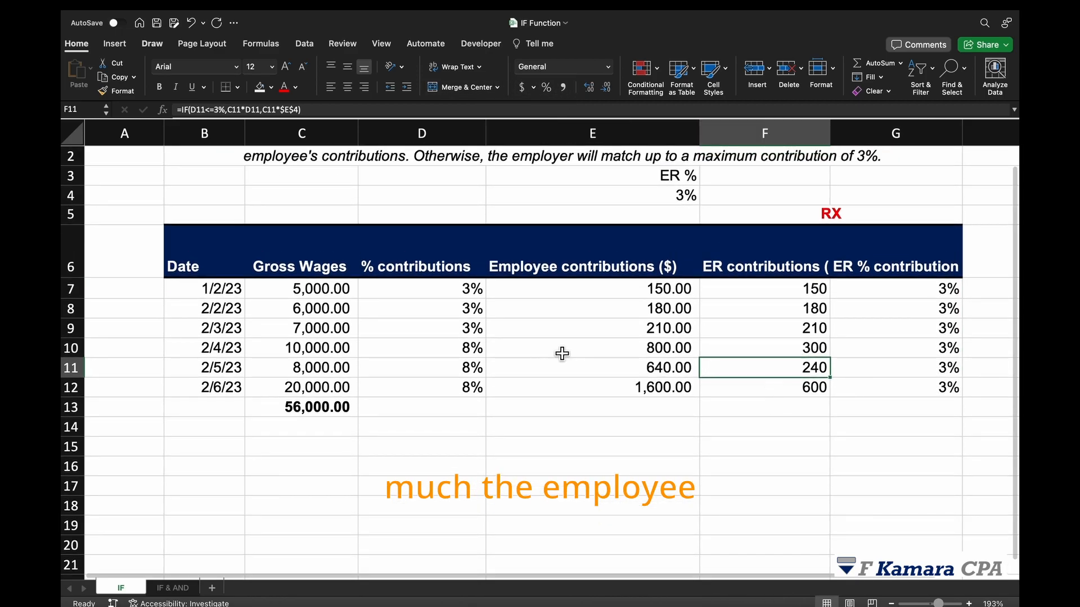
pyautogui.click(470, 398)
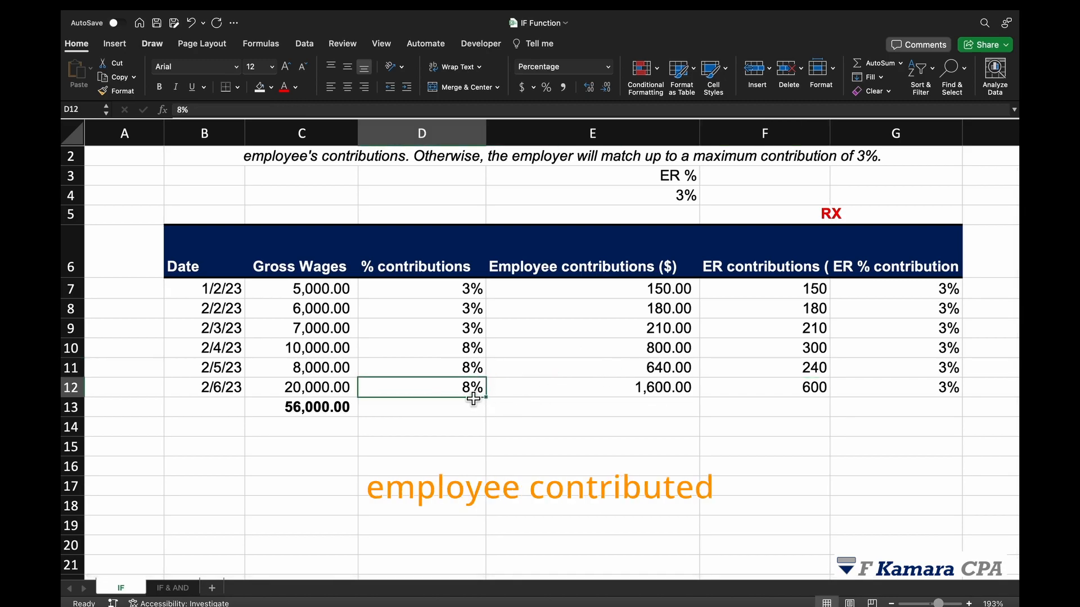
pyautogui.click(922, 377)
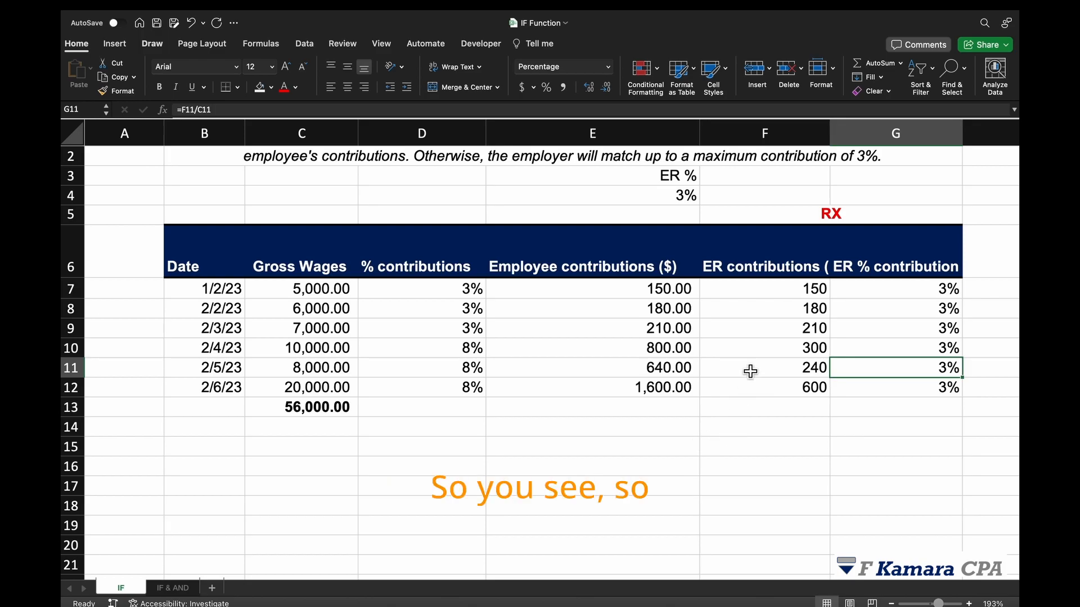
pyautogui.click(803, 388)
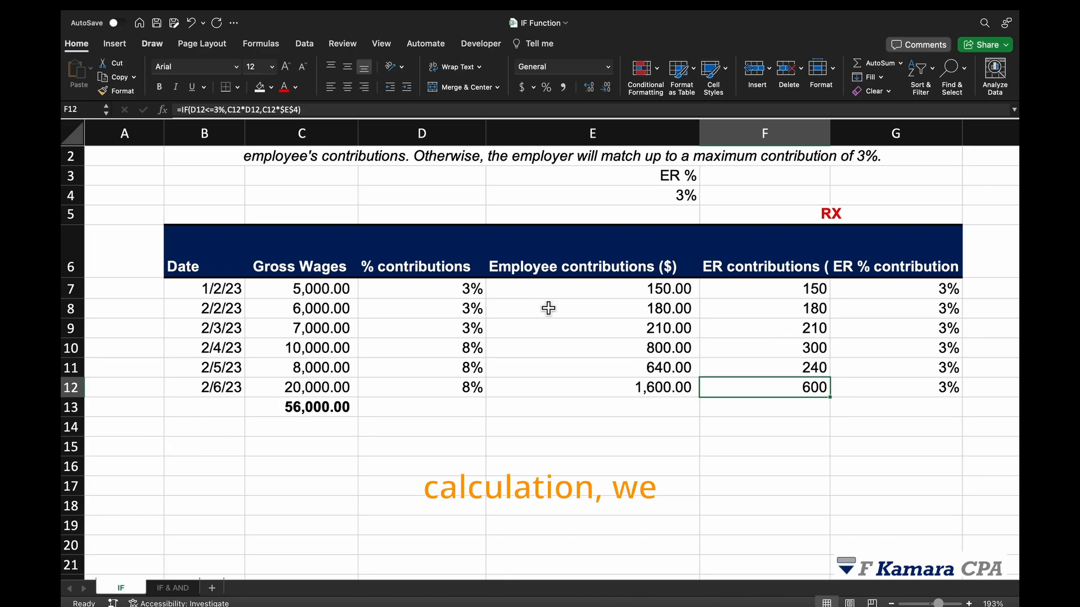
pyautogui.click(899, 385)
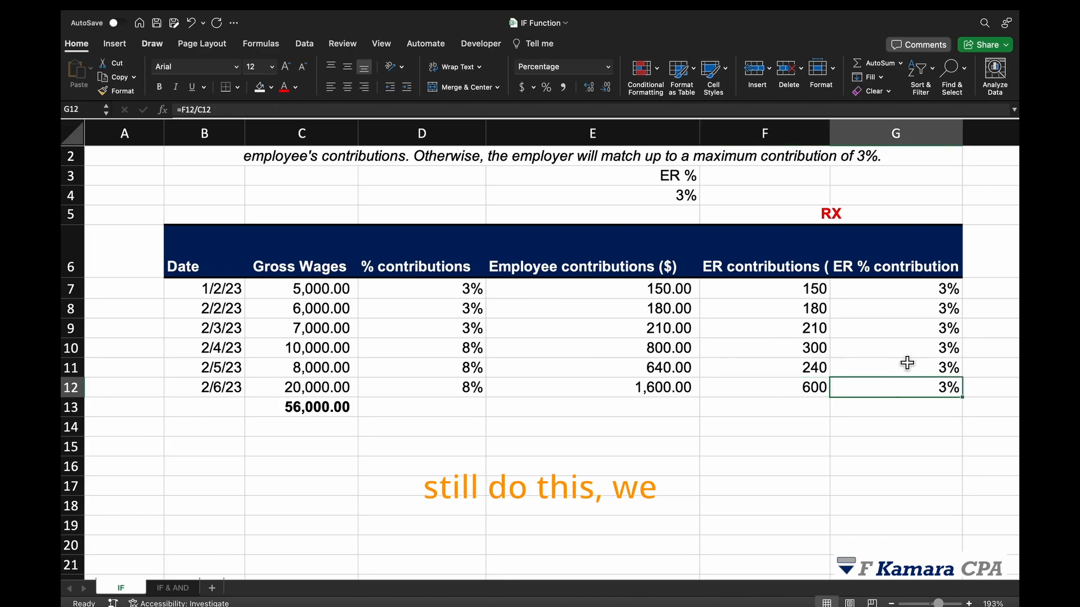
pyautogui.scroll(1, 909, 398)
pyautogui.click(913, 309)
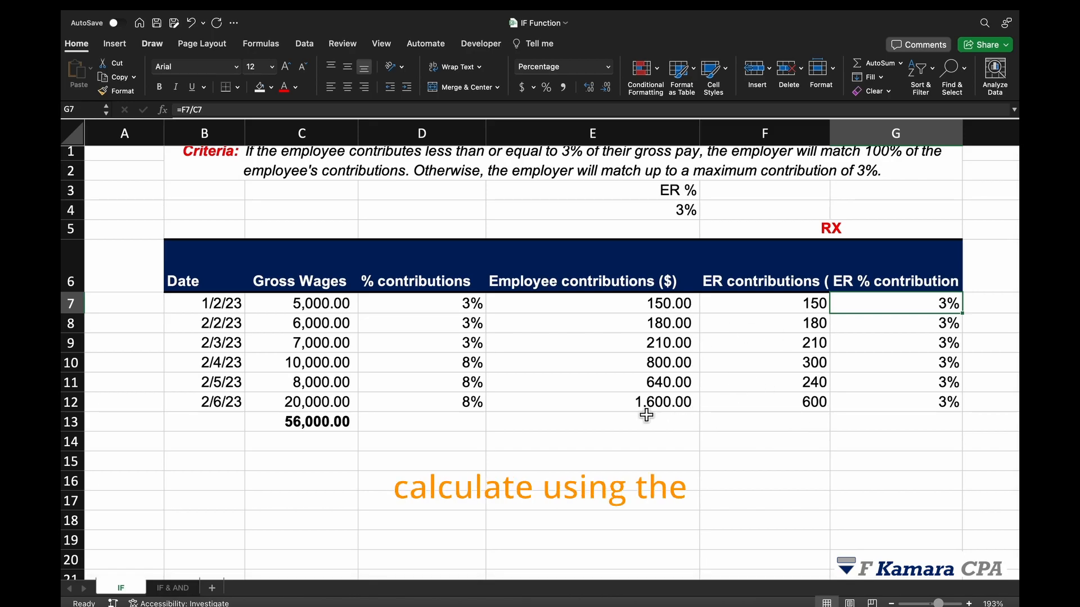
# Step: Switch to the IF & AND sheet and review its Silver commission criteria and sales table
pyautogui.click(173, 588)
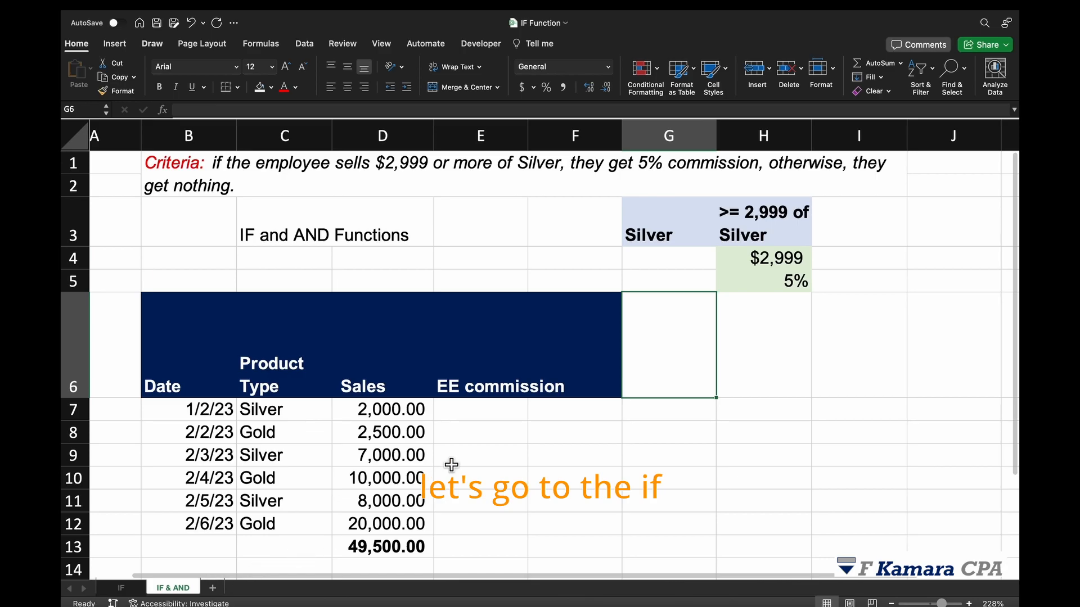
pyautogui.scroll(-2, 448, 467)
pyautogui.scroll(2, 449, 467)
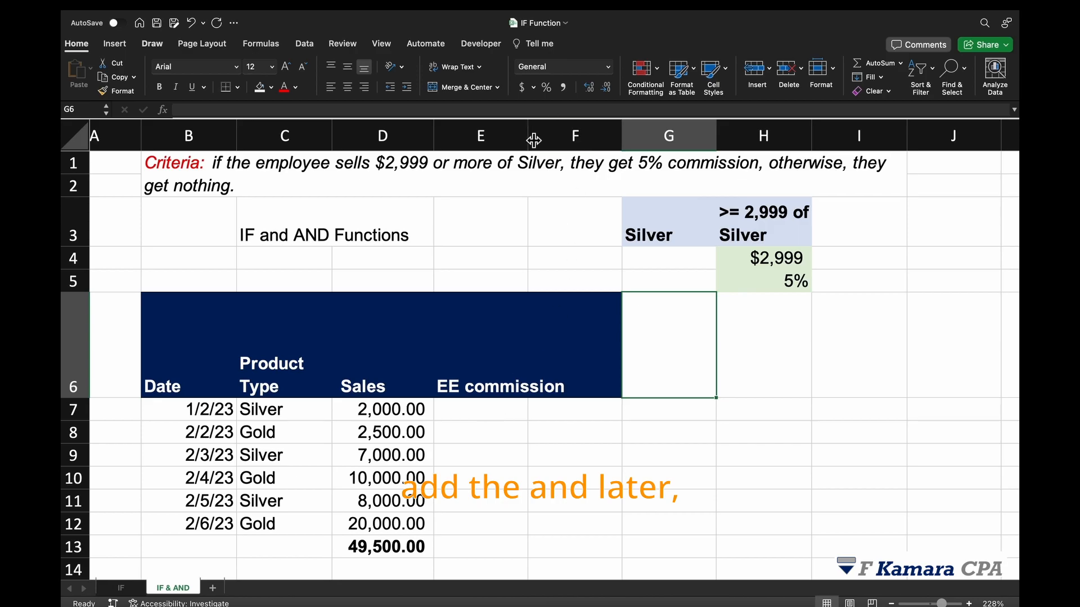
# Step: Widen column E to fit the EE commission header and copy G6's unfilled formatting onto F6
pyautogui.moveTo(527, 135); pyautogui.dragTo(580, 137)
pyautogui.click(619, 337)
pyautogui.click(718, 345)
pyautogui.click(124, 93)
pyautogui.click(639, 356)
pyautogui.click(658, 415)
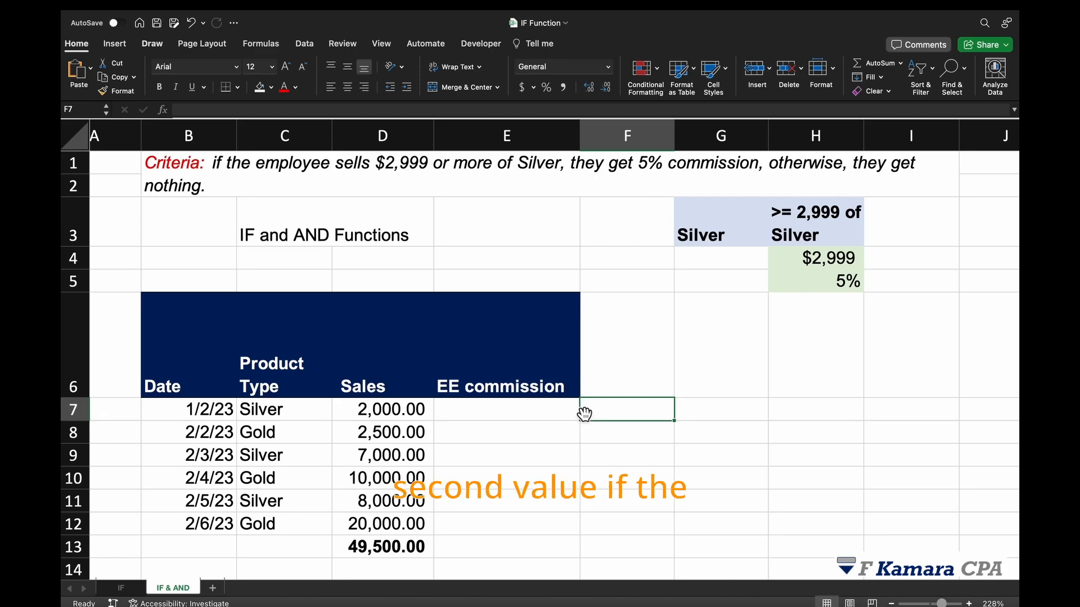
# Step: Begin an IF formula in E7 with a nested AND function as its logical test
pyautogui.click(576, 413)
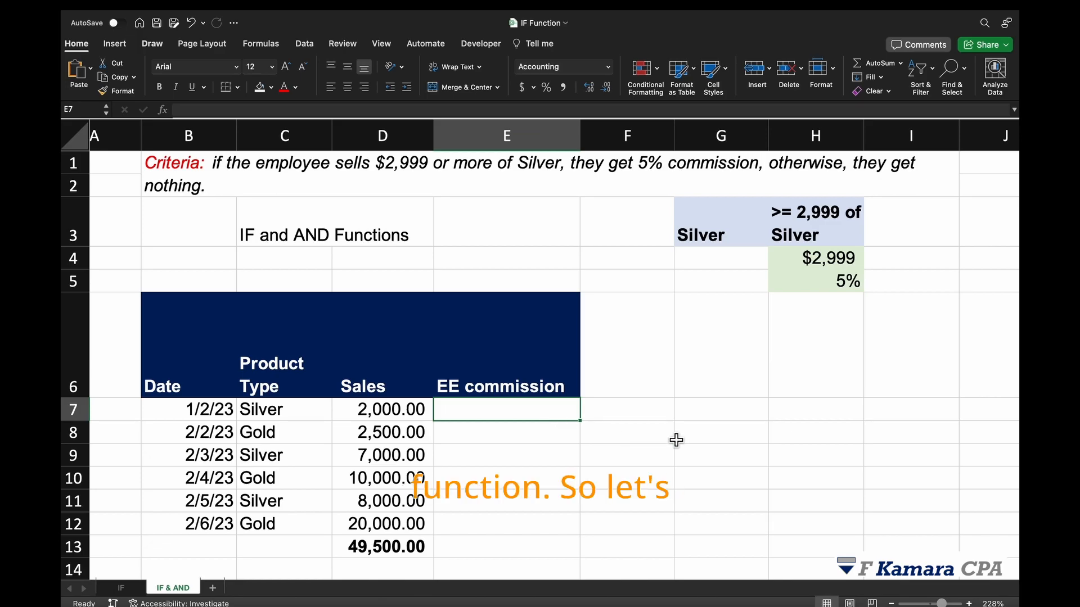
pyautogui.write('=fi')
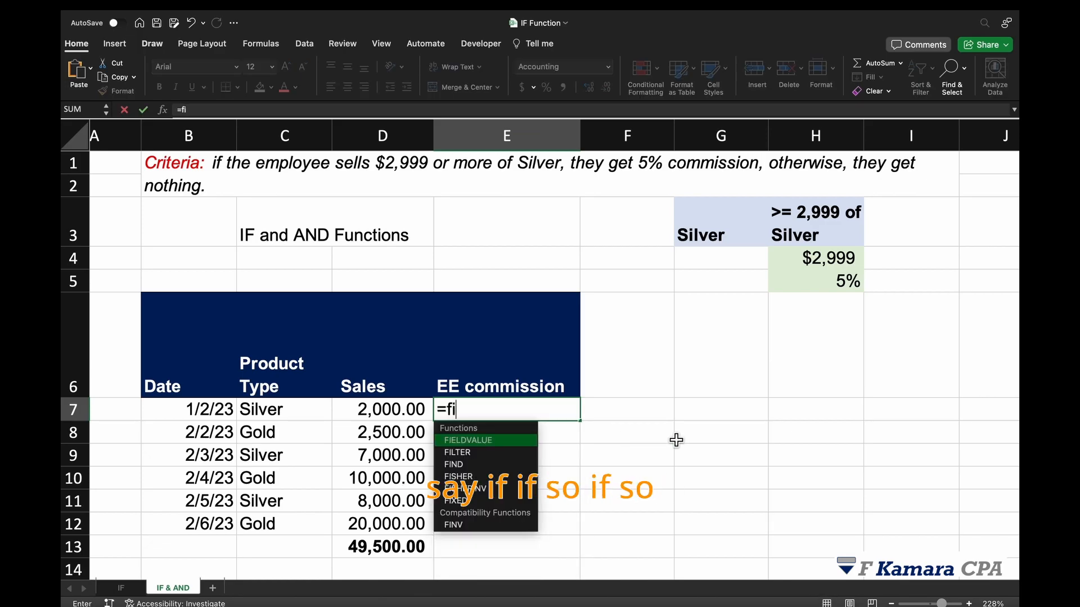
pyautogui.press('BackSpace')
pyautogui.press('BackSpace')
pyautogui.write('IF(')
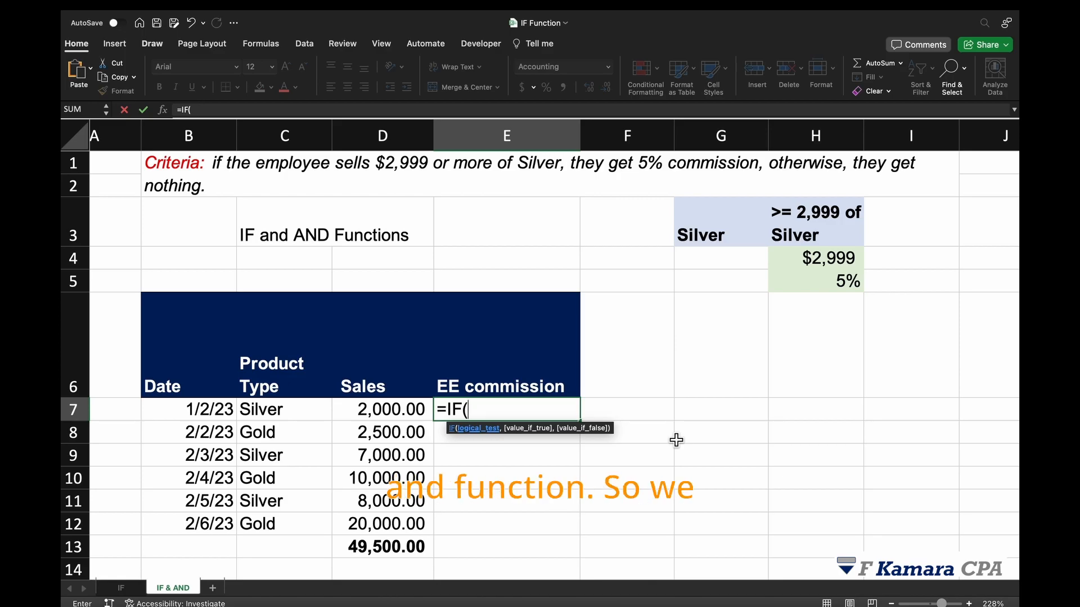
pyautogui.write('and')
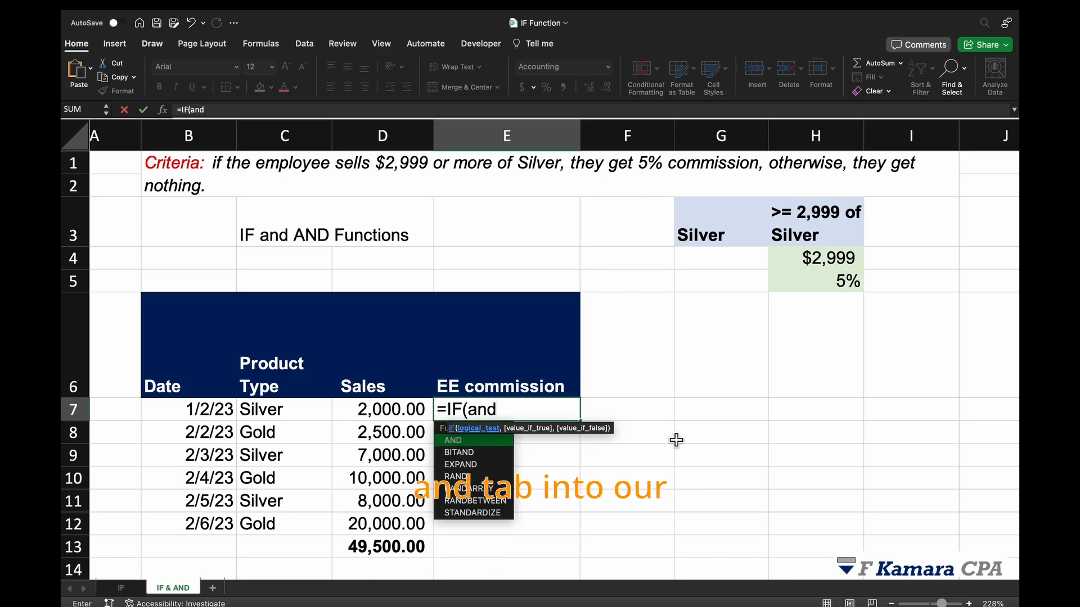
pyautogui.press('Tab')
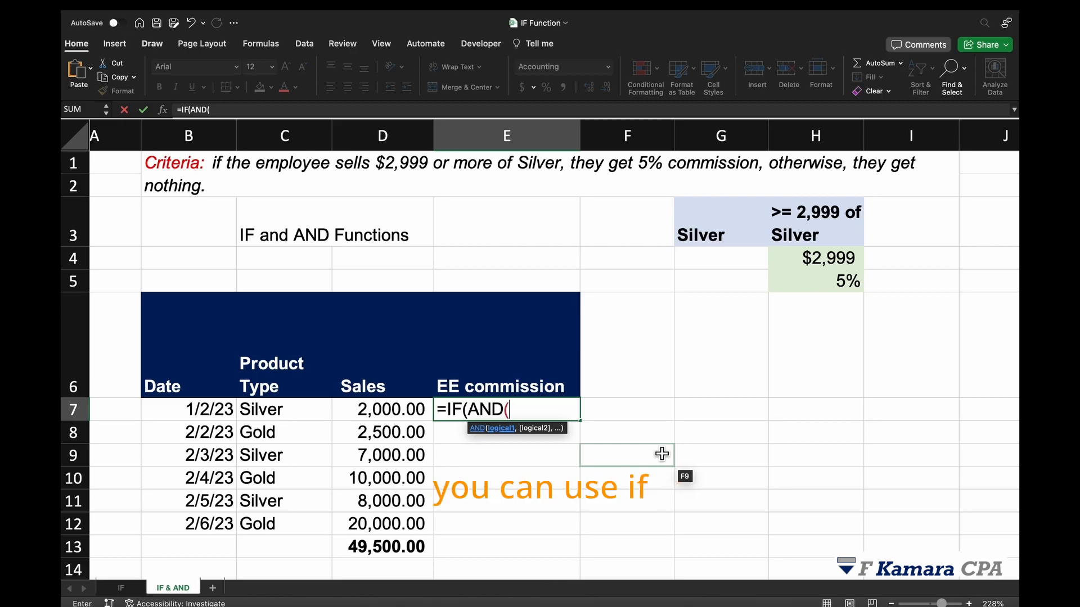
# Step: Add D7>=$H$4 as the first AND condition in the E7 formula, locking the sales threshold cell
pyautogui.write('D7,')
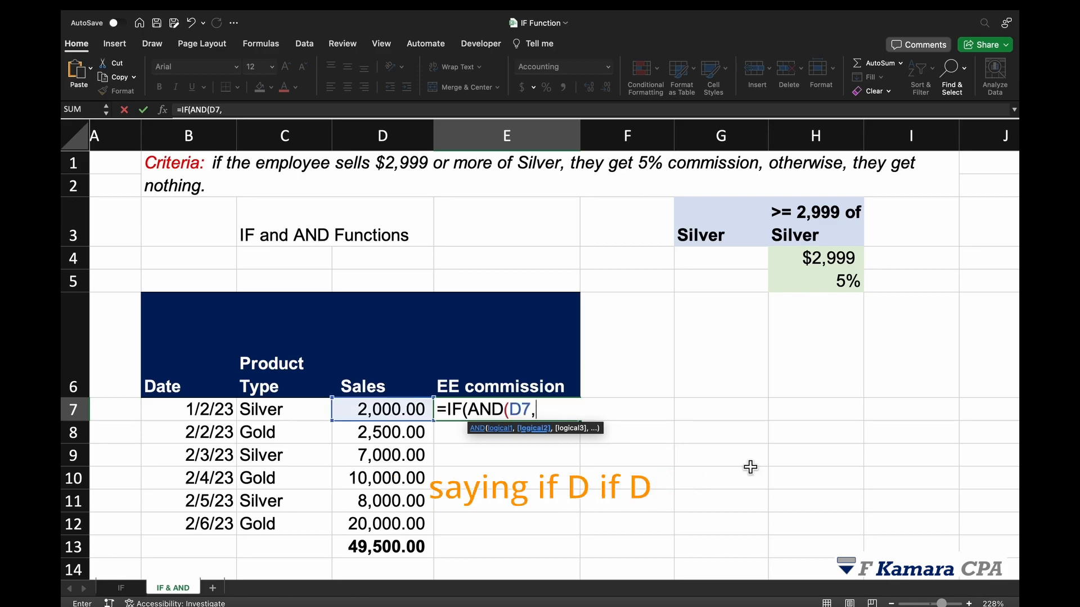
pyautogui.press('BackSpace')
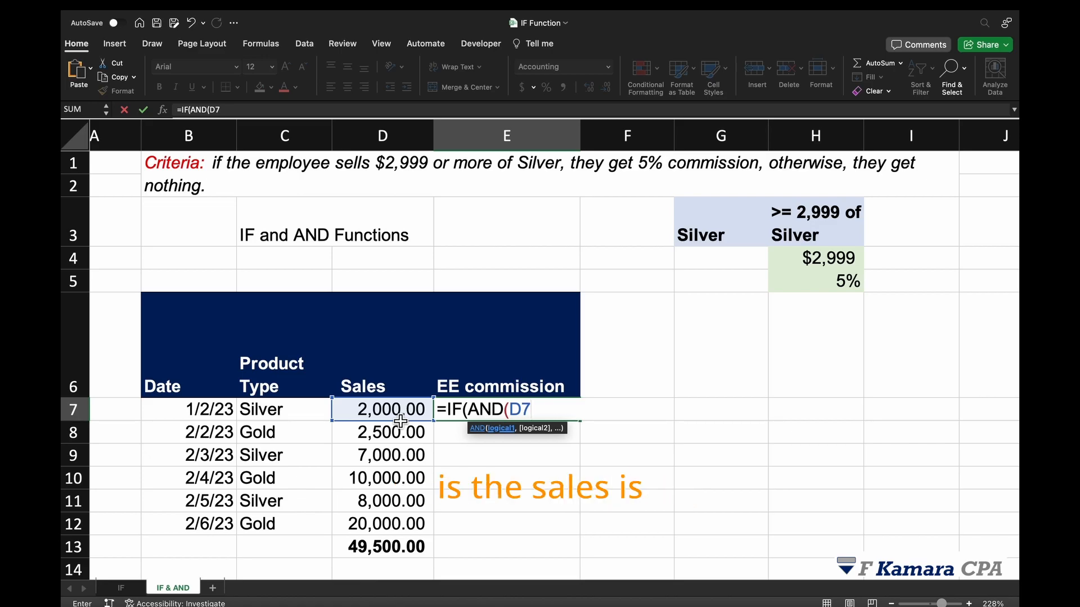
pyautogui.write('>')
pyautogui.write('=')
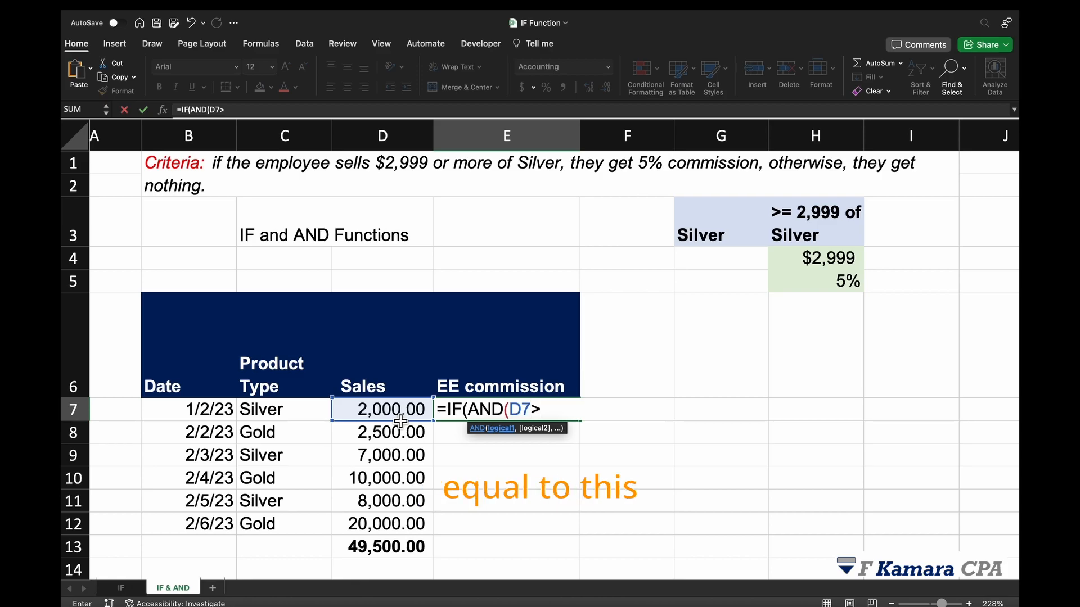
pyautogui.click(845, 262)
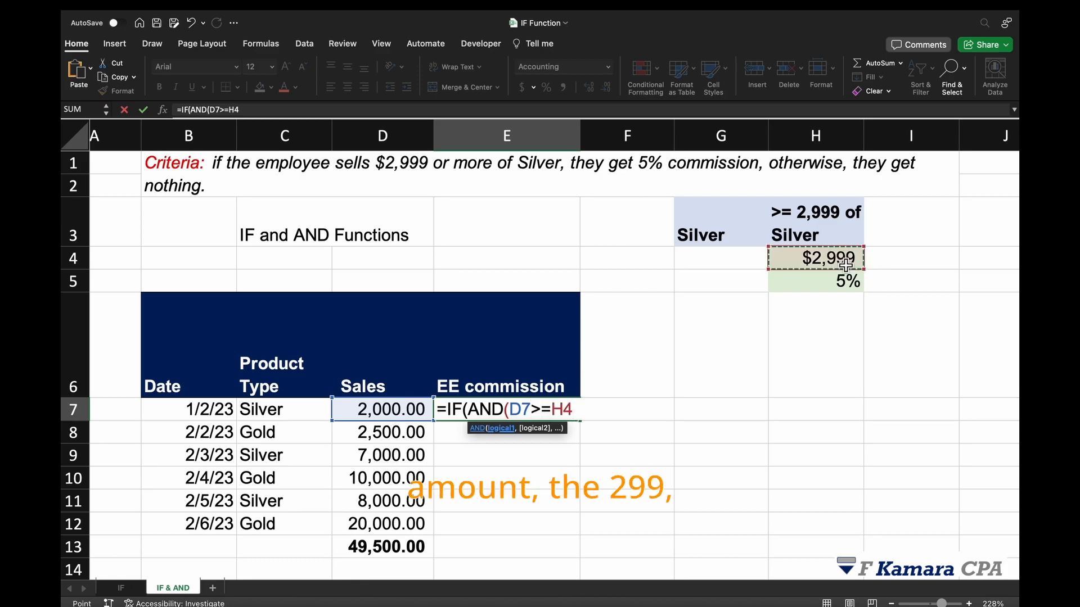
pyautogui.press('F4')
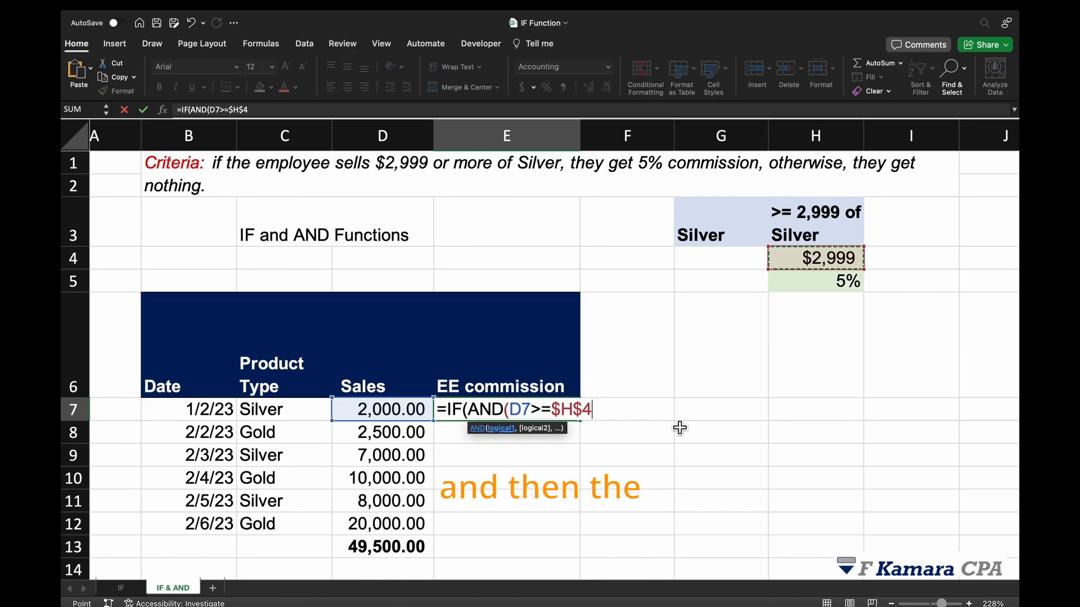
pyautogui.write(',')
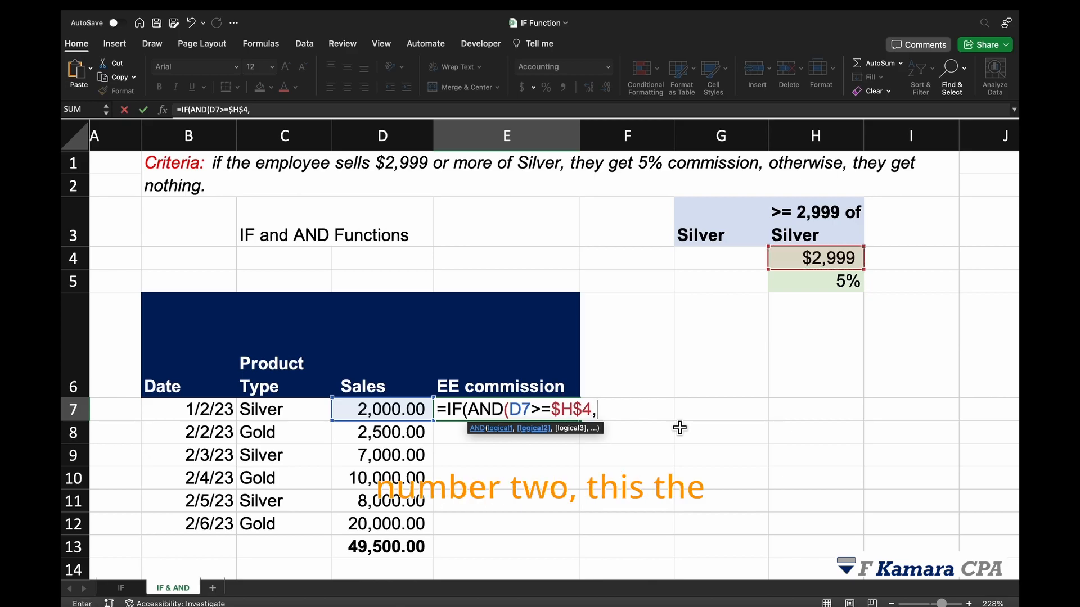
# Step: Add C7=$G$3 as the second AND condition, locking the Silver cell, and close the AND function
pyautogui.click(288, 416)
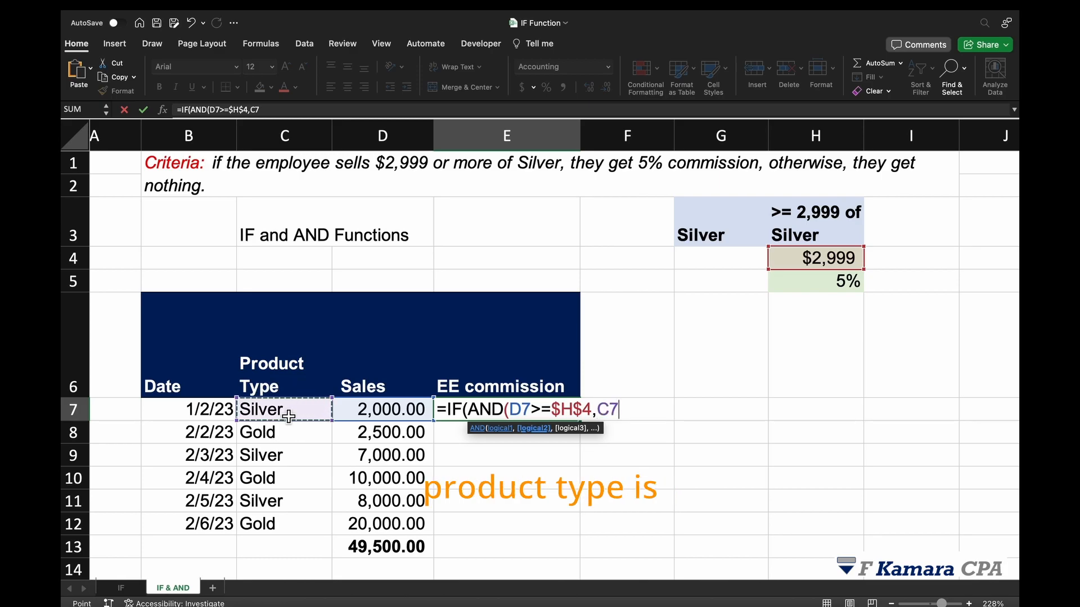
pyautogui.write('=')
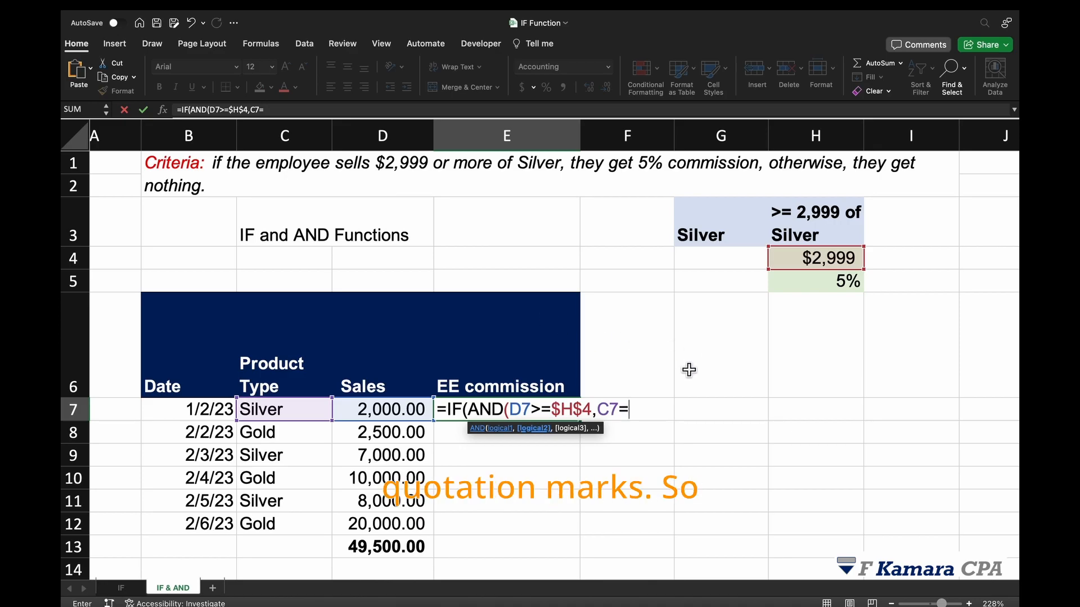
pyautogui.click(720, 240)
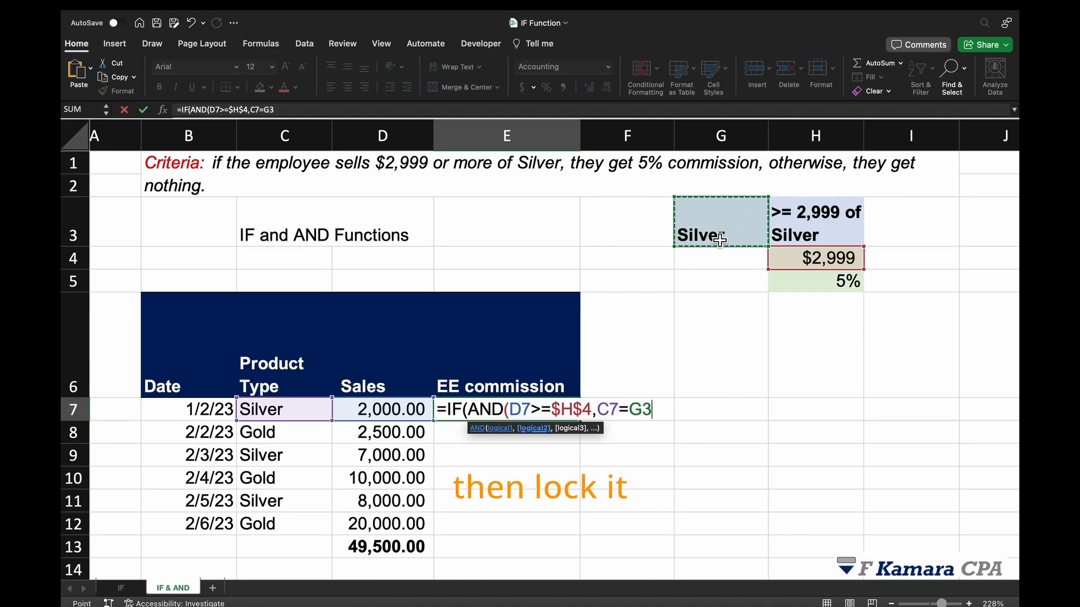
pyautogui.press('F4')
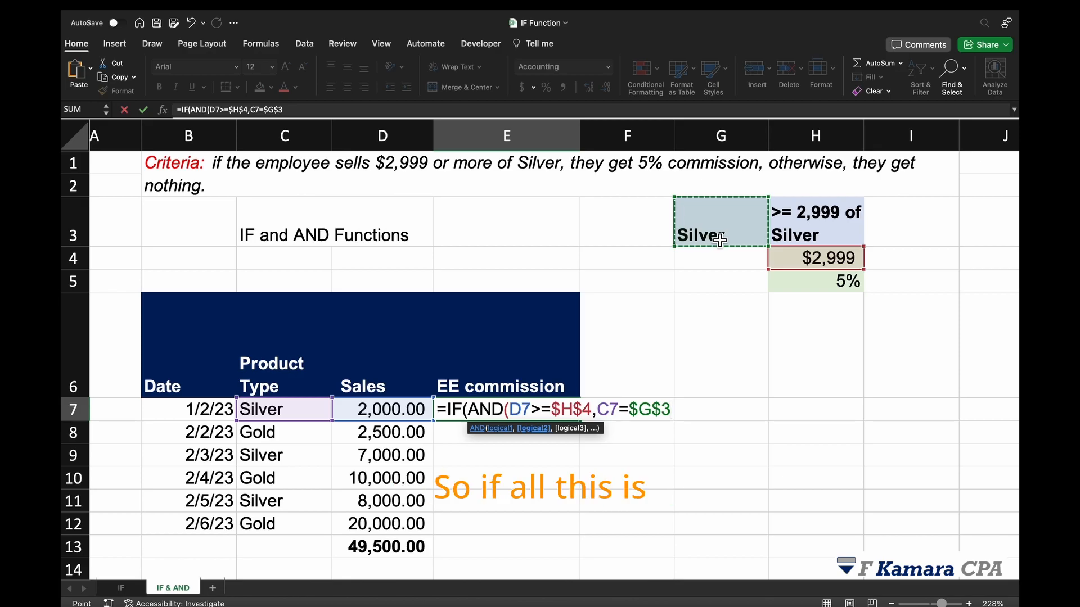
pyautogui.write(')')
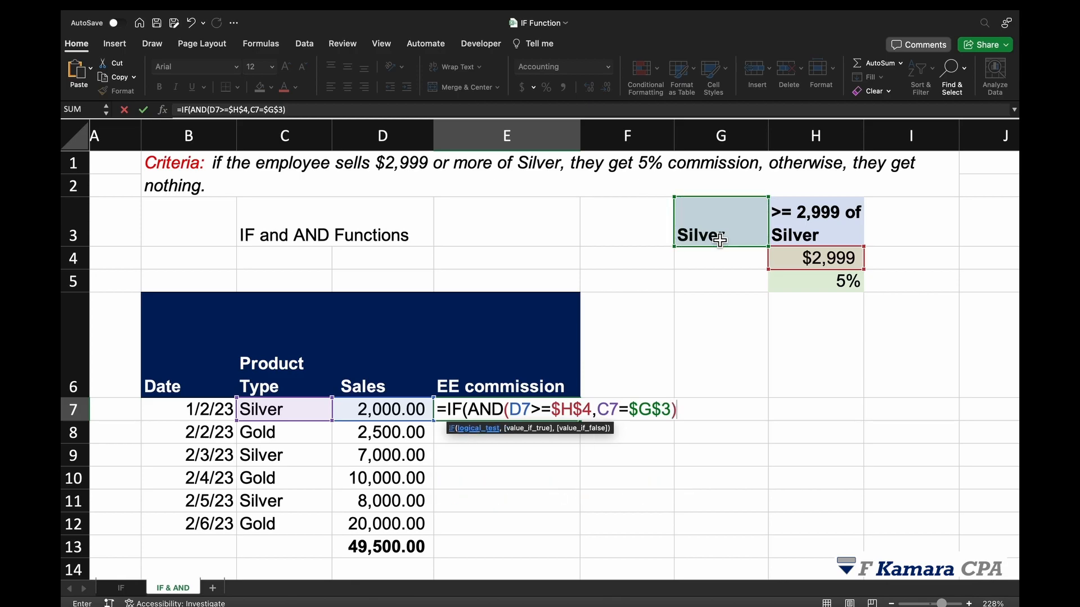
# Step: Add D7*$H$5 as the value if true in the E7 formula, locking the 5% commission rate cell
pyautogui.write(',')
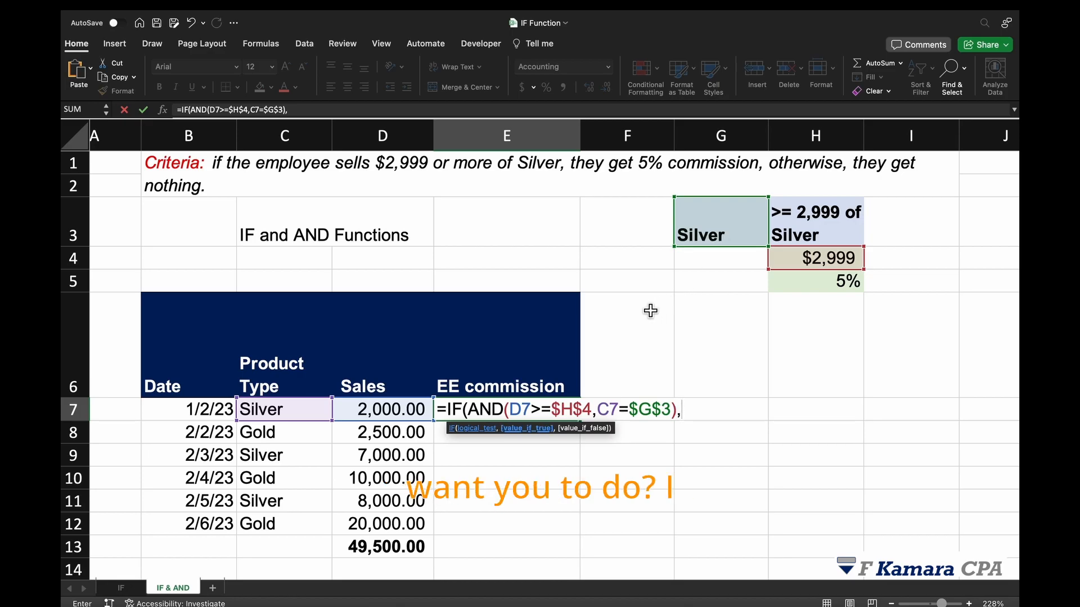
pyautogui.click(405, 416)
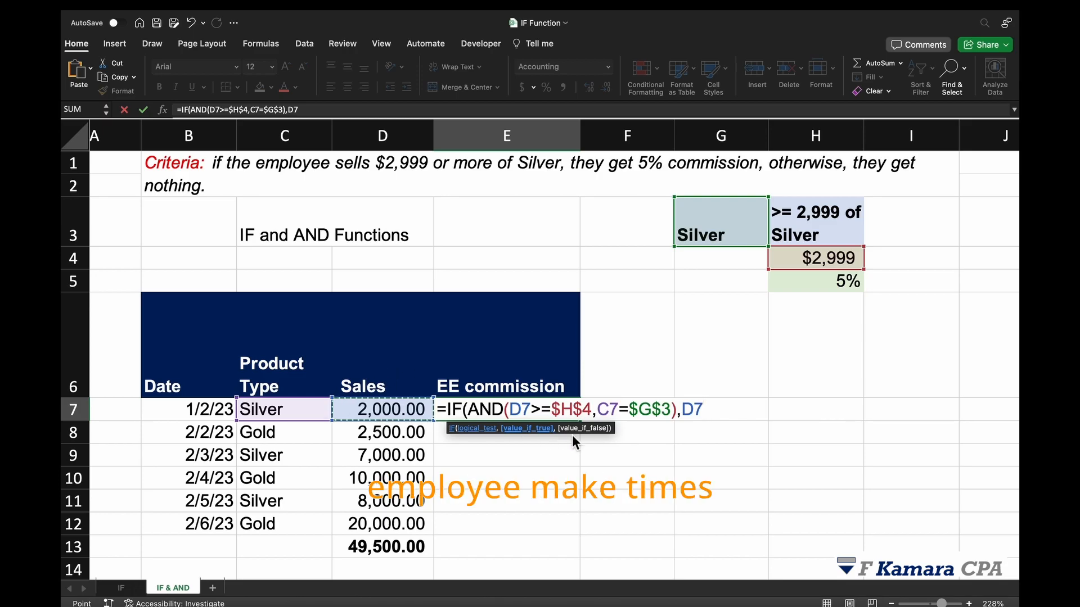
pyautogui.write('*')
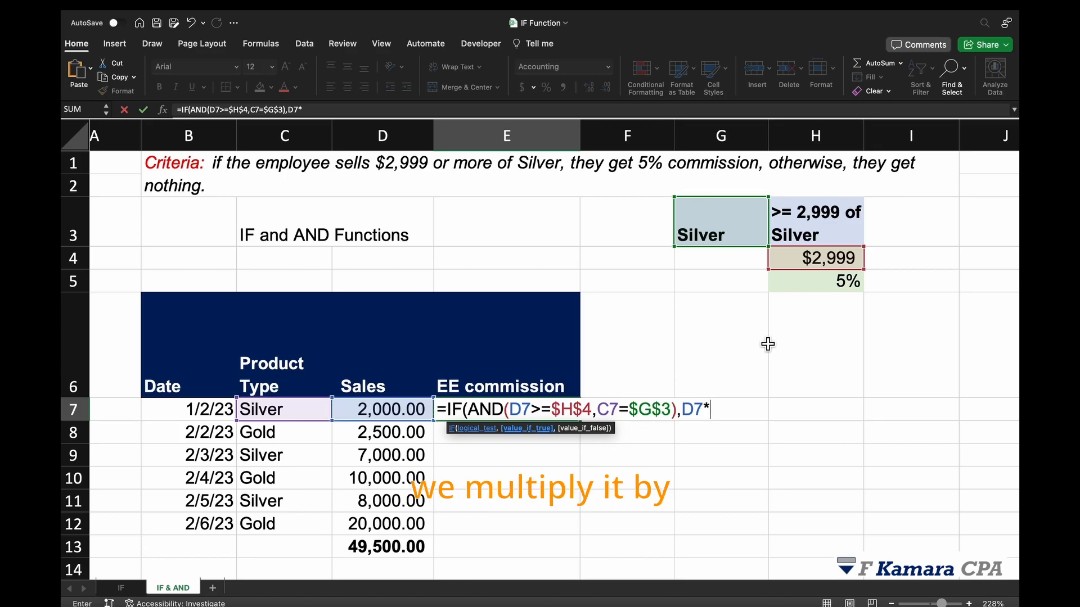
pyautogui.click(838, 286)
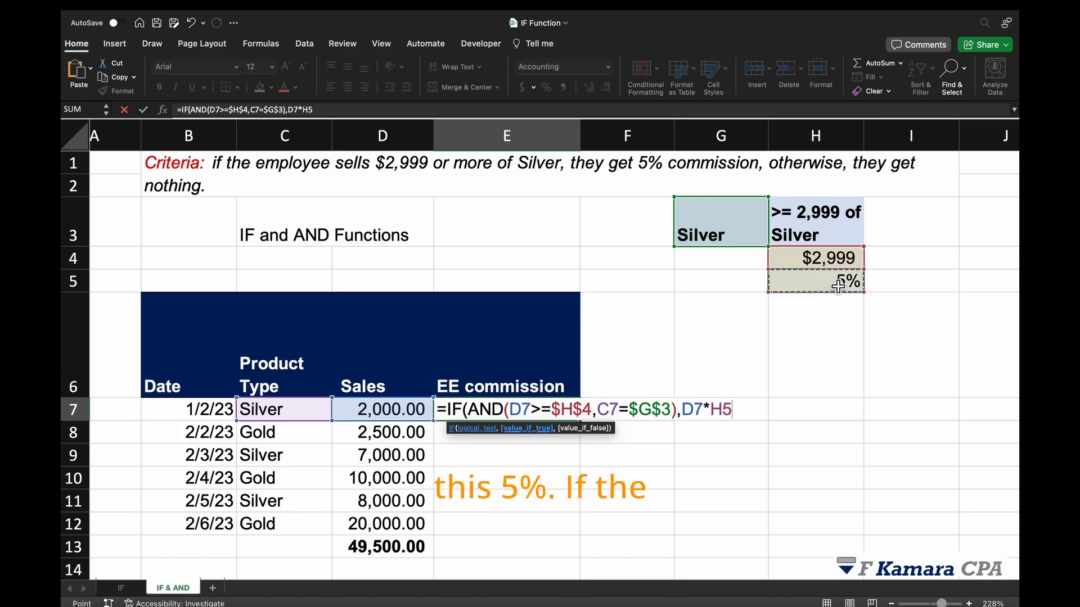
pyautogui.press('F4')
# Step: Add an empty text string ("") as the value if false and complete the E7 formula
pyautogui.write(',')
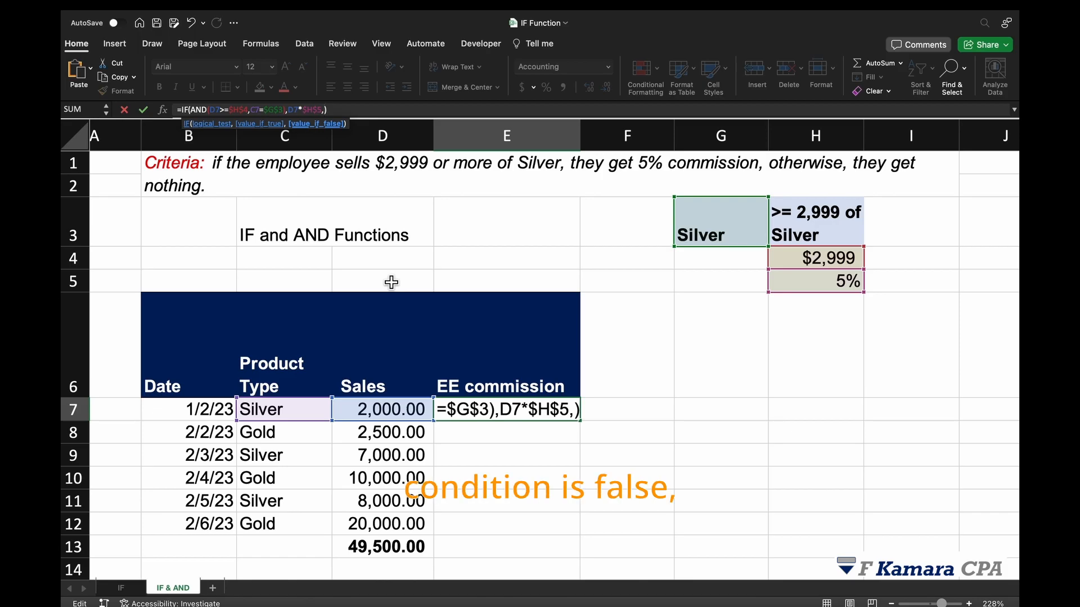
pyautogui.write('""')
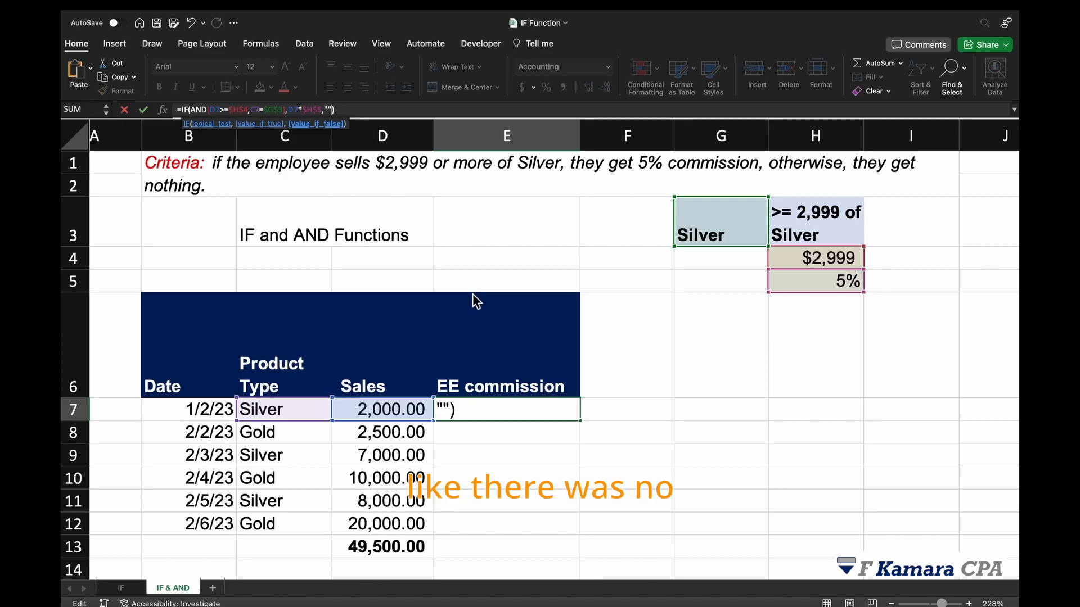
pyautogui.press('Return')
# Step: Fill the E7 commission formula down through E12
pyautogui.scroll(-1, 558, 360)
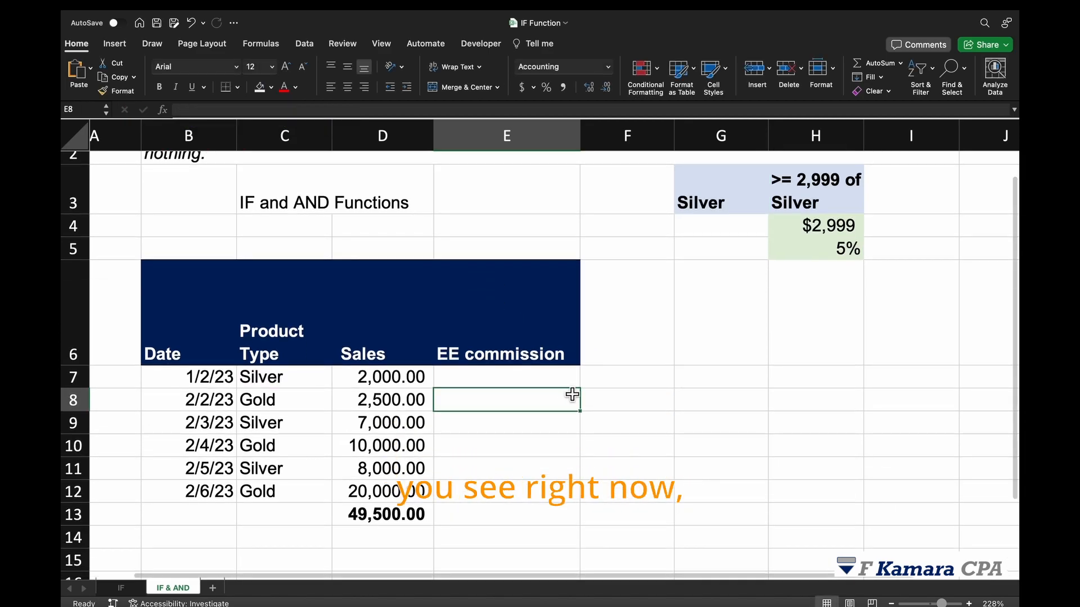
pyautogui.click(612, 376)
pyautogui.click(485, 384)
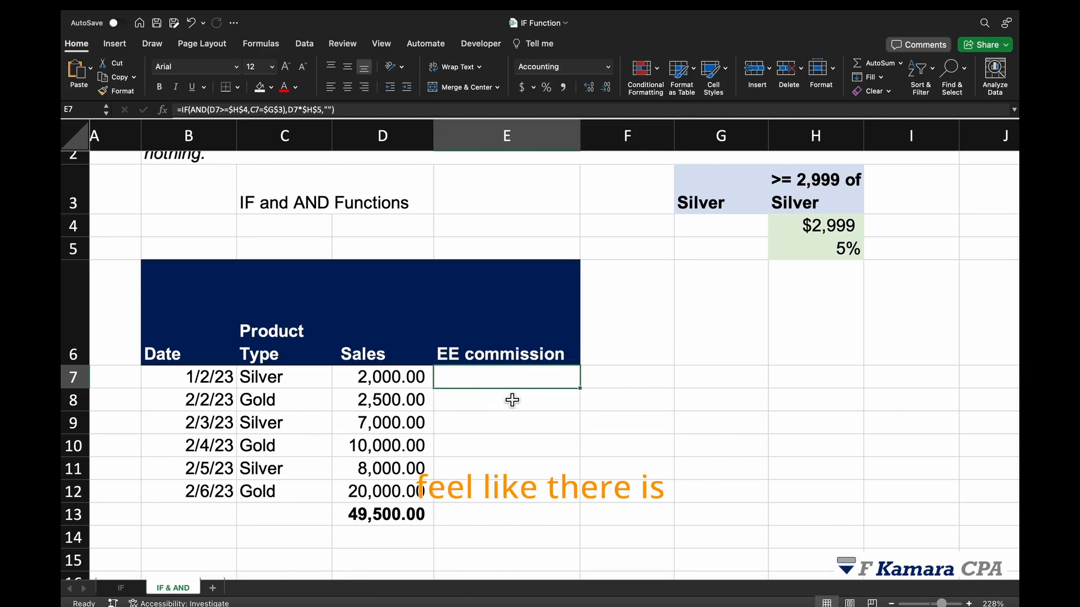
pyautogui.moveTo(586, 394); pyautogui.dragTo(585, 500)
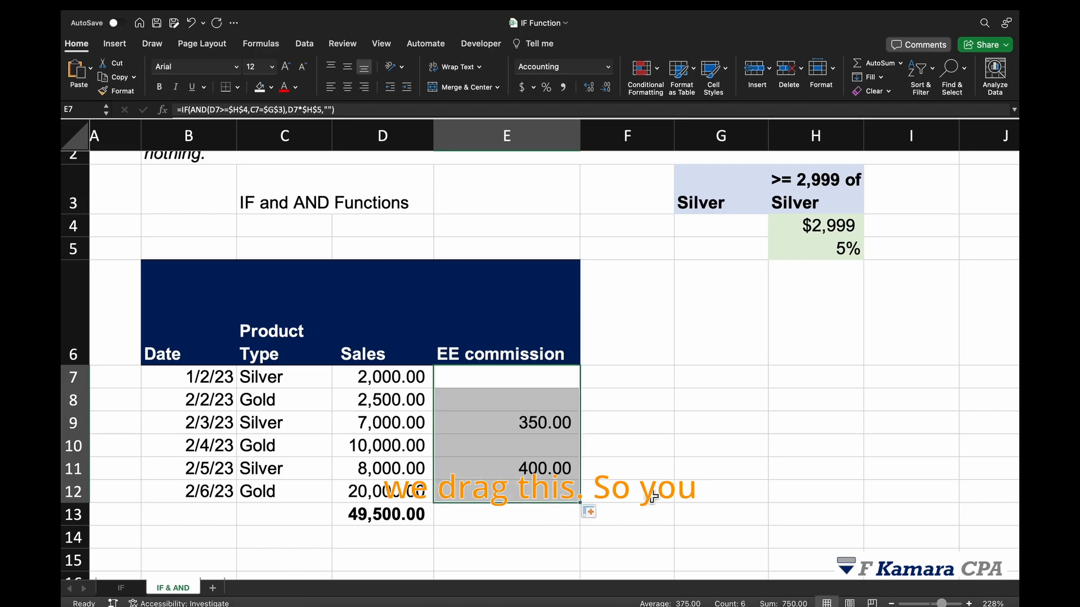
pyautogui.click(641, 476)
pyautogui.scroll(-1, 507, 464)
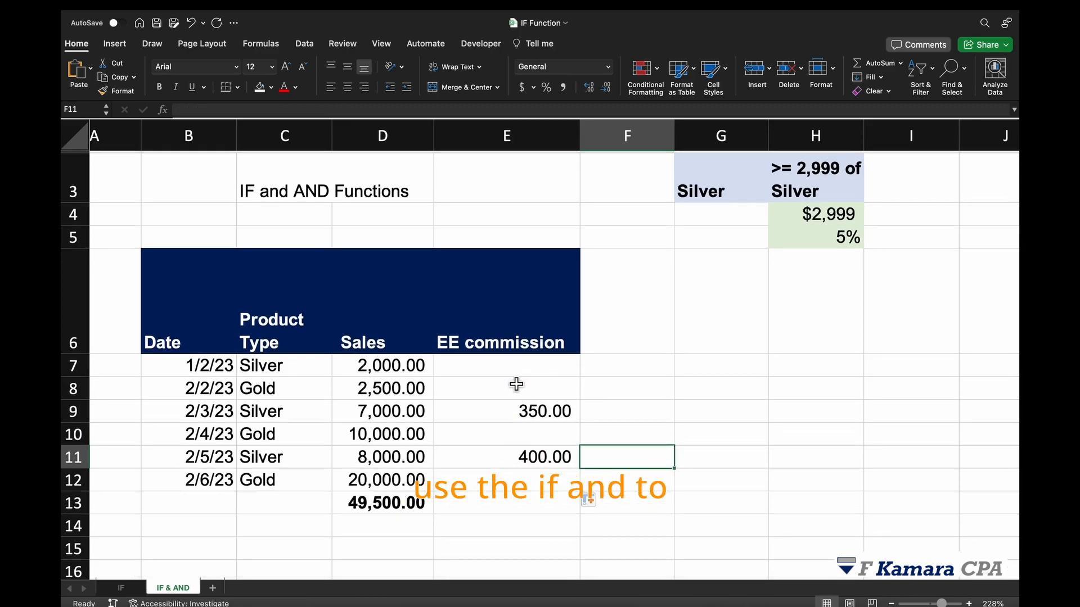
# Step: Examine the commission formulas in E7 and E9 against the product type and sales in rows 7 and 9
pyautogui.click(504, 413)
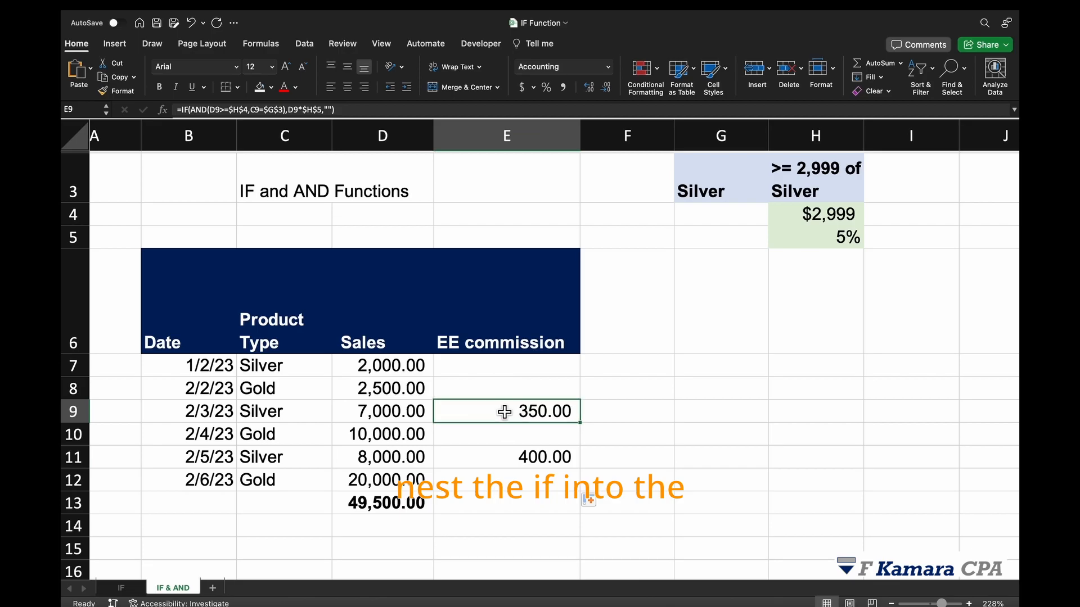
pyautogui.click(634, 412)
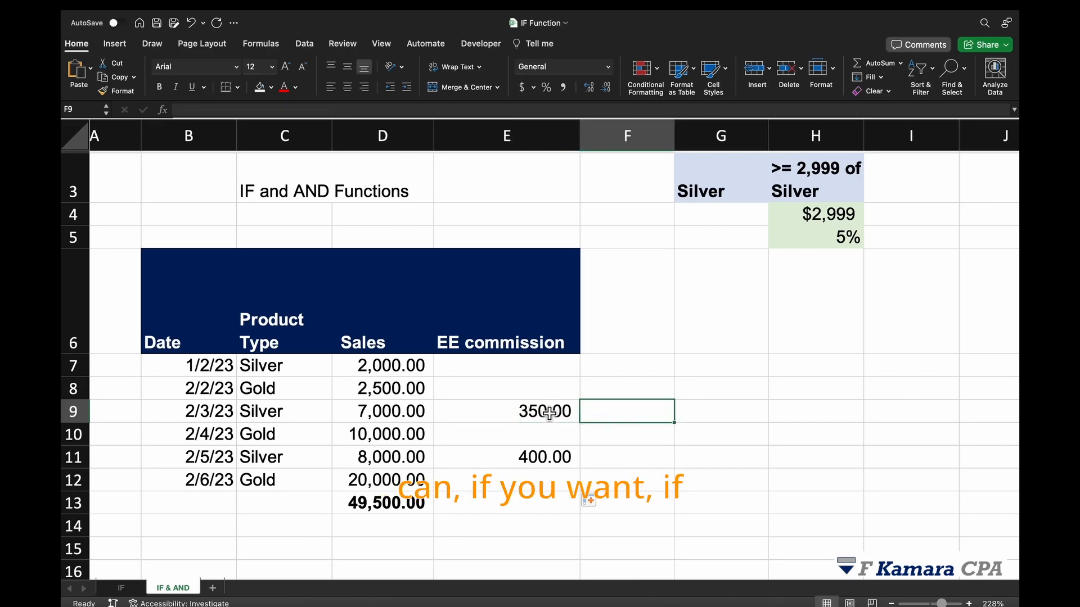
pyautogui.click(539, 378)
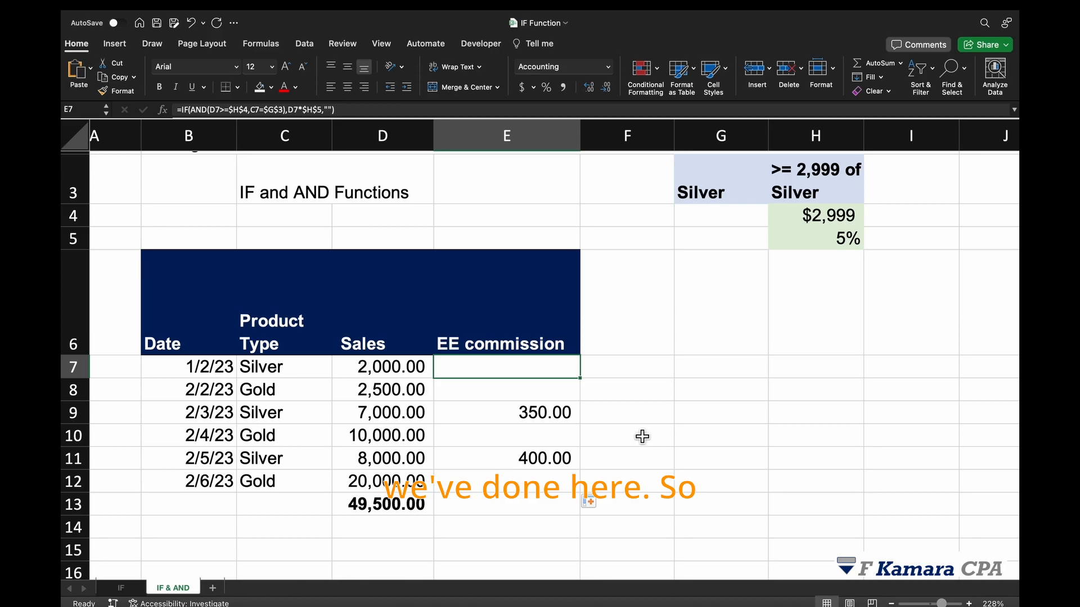
pyautogui.click(622, 434)
pyautogui.click(557, 411)
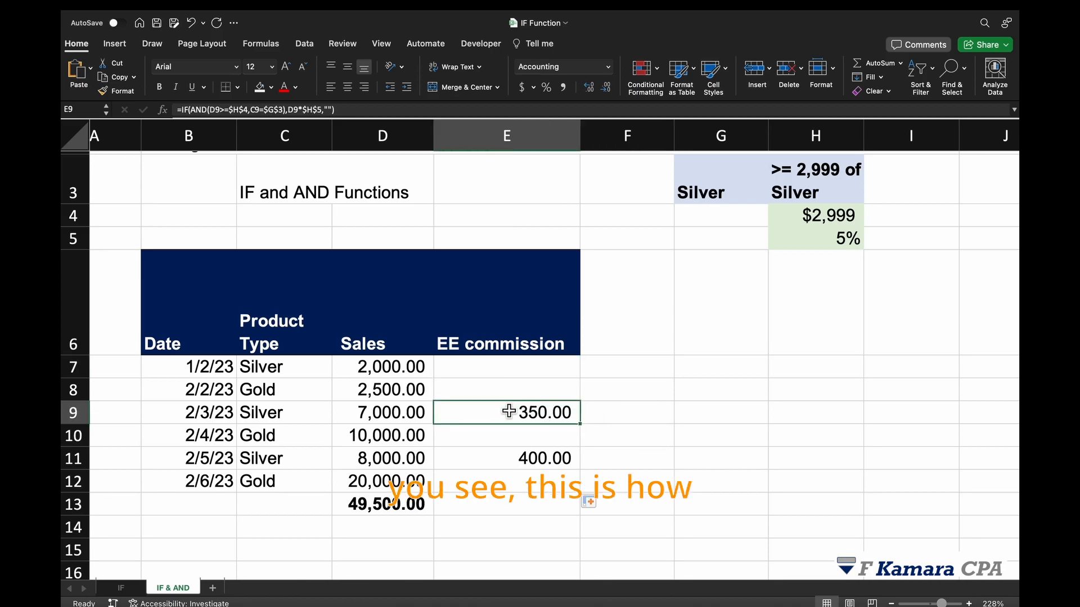
pyautogui.click(606, 440)
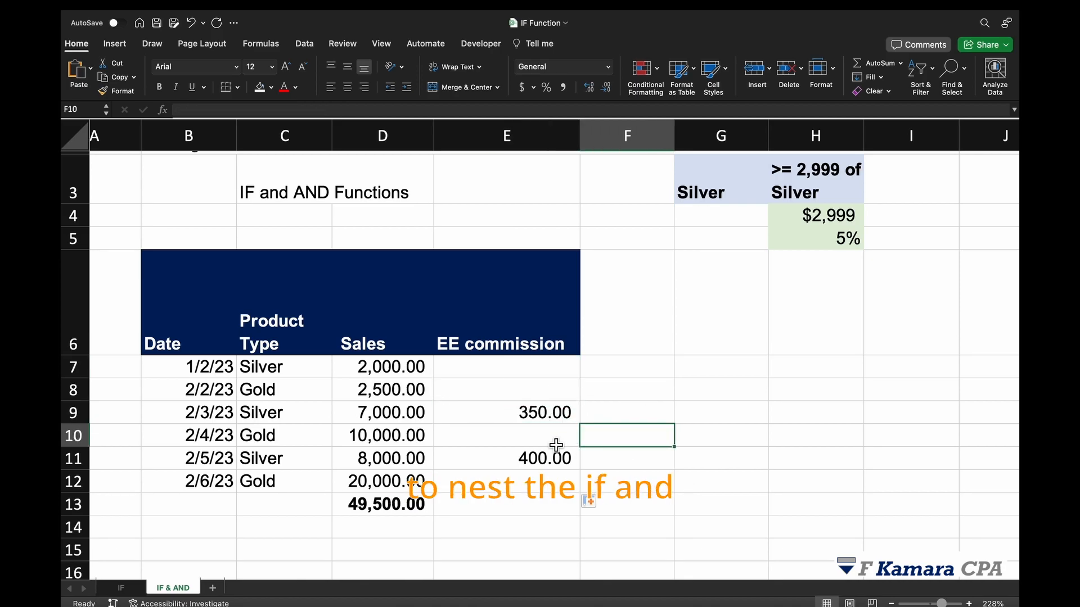
pyautogui.click(538, 374)
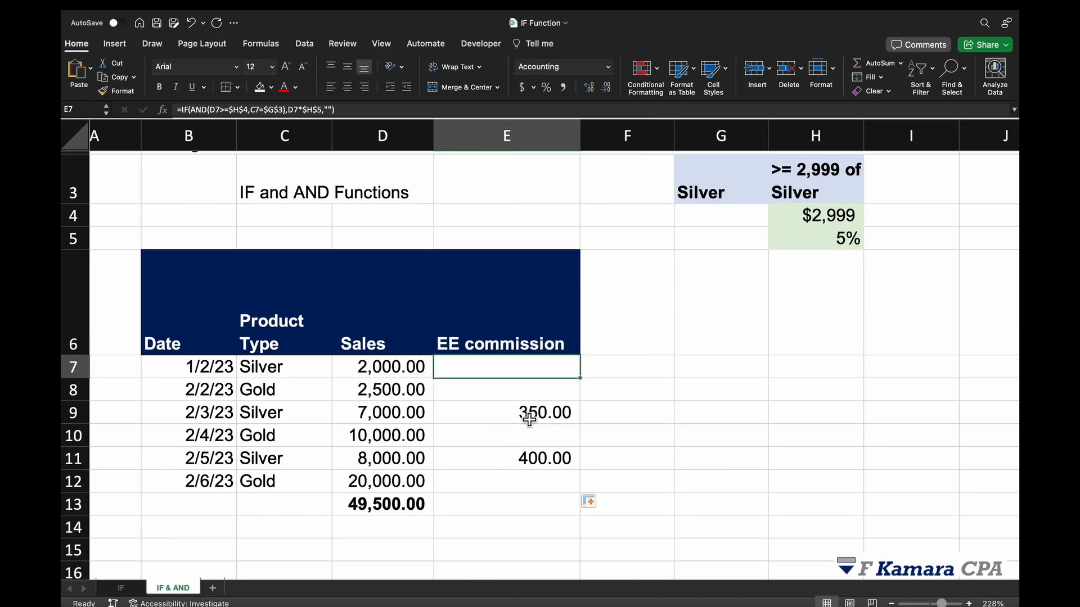
pyautogui.click(394, 381)
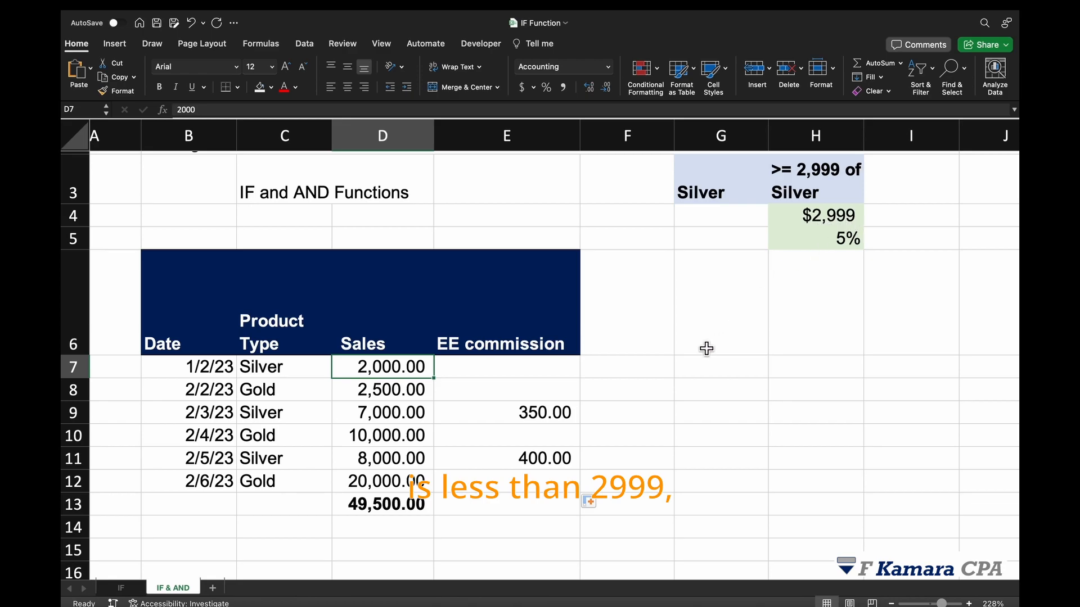
pyautogui.click(301, 377)
pyautogui.click(576, 372)
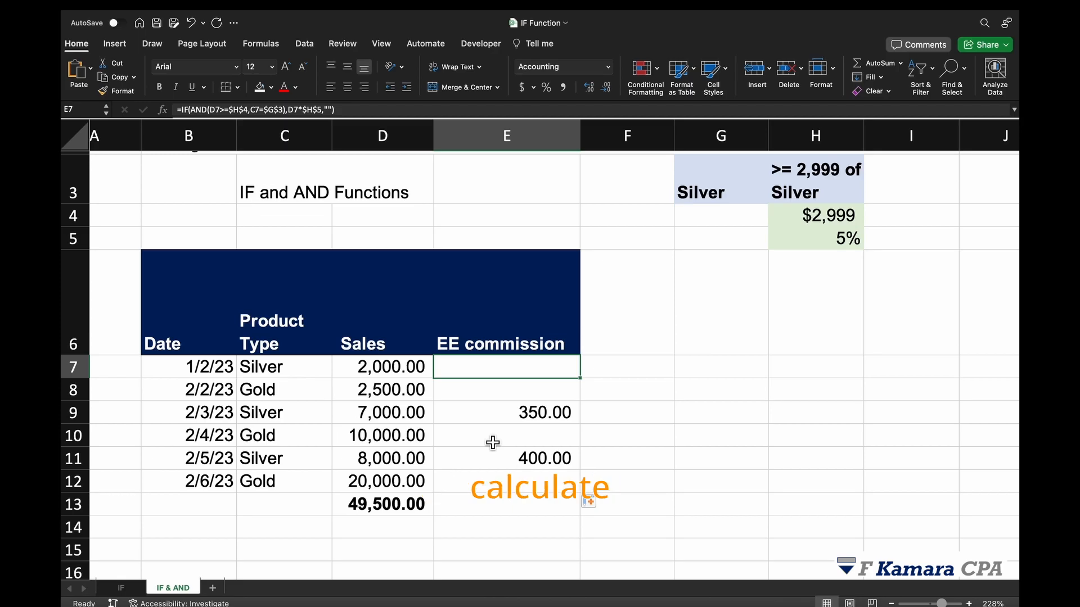
pyautogui.click(490, 420)
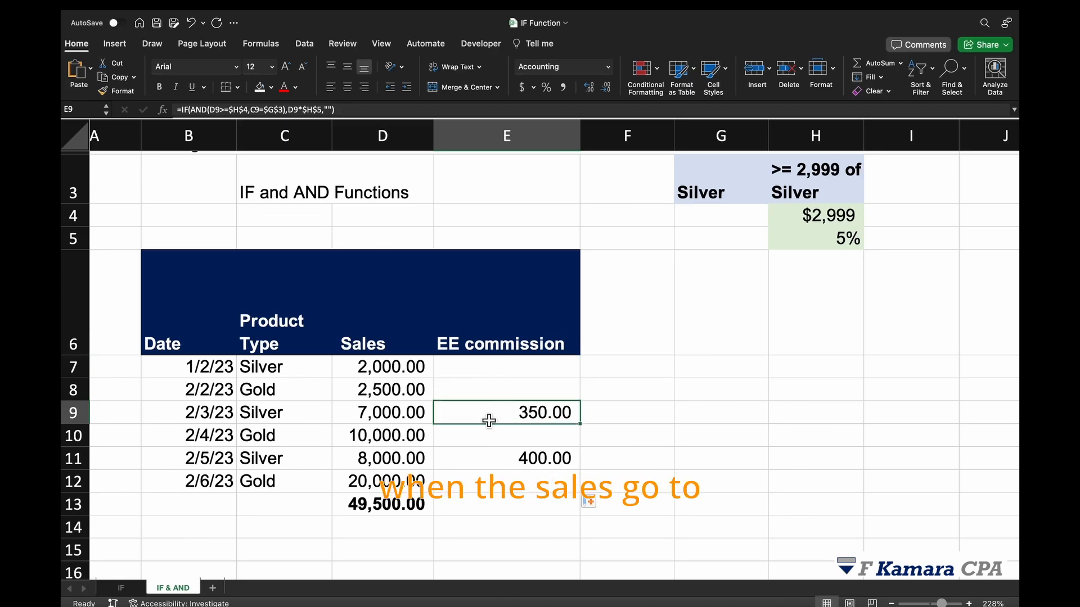
pyautogui.click(393, 419)
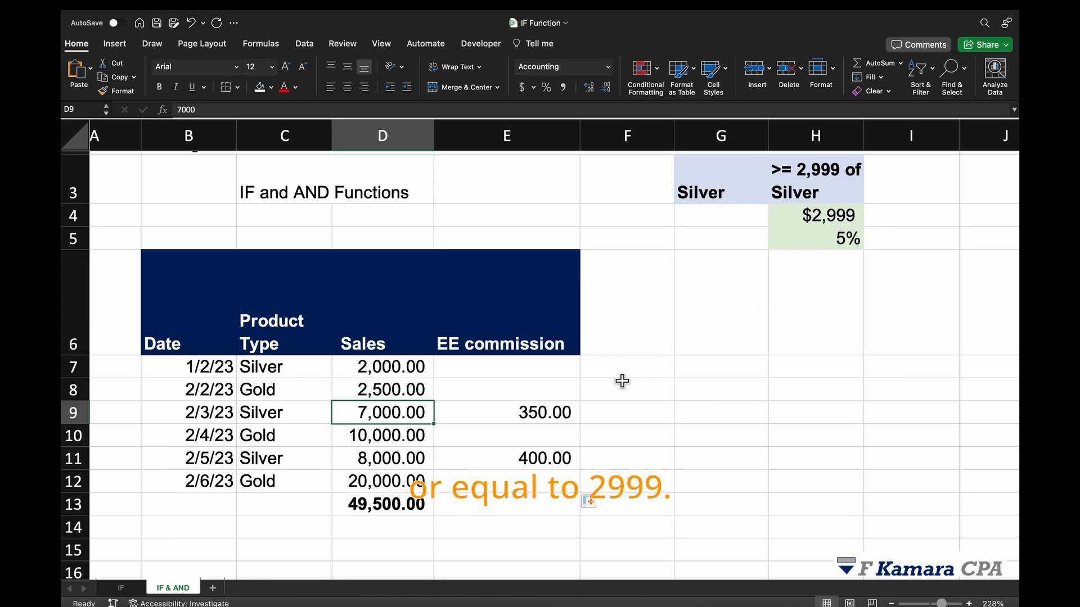
pyautogui.click(509, 422)
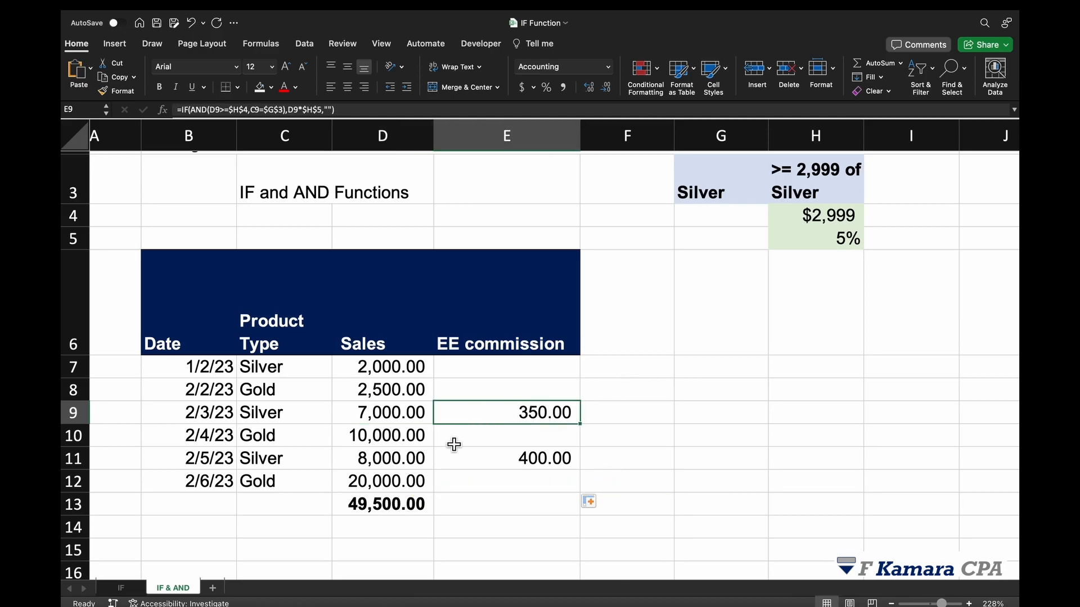
# Step: Cross-check the row 9 commission with the formula =D9*H5 in F9, and undo that entry
pyautogui.press('Right')
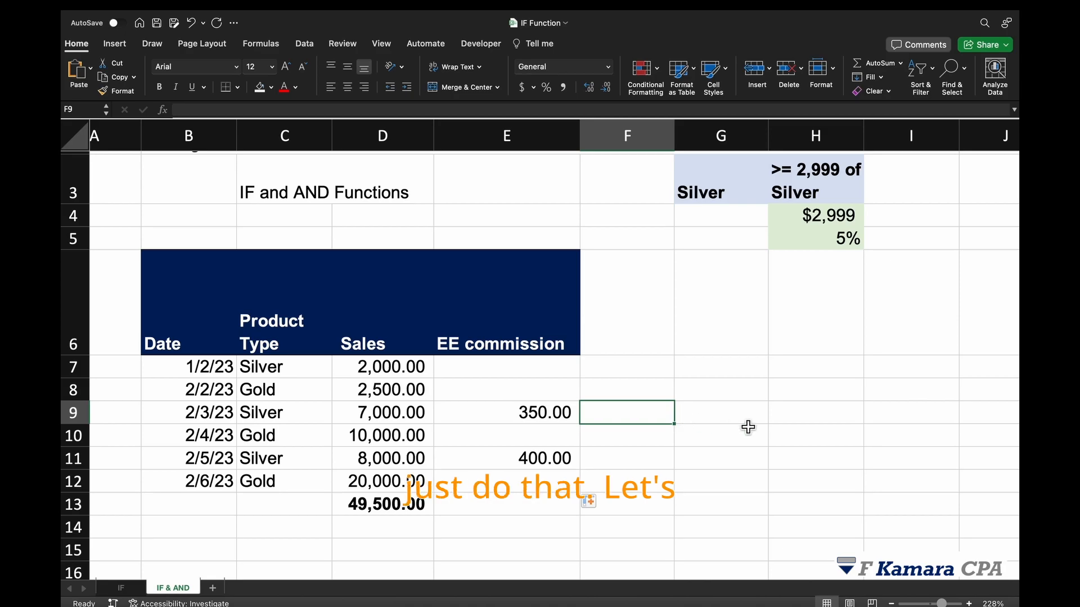
pyautogui.write('=')
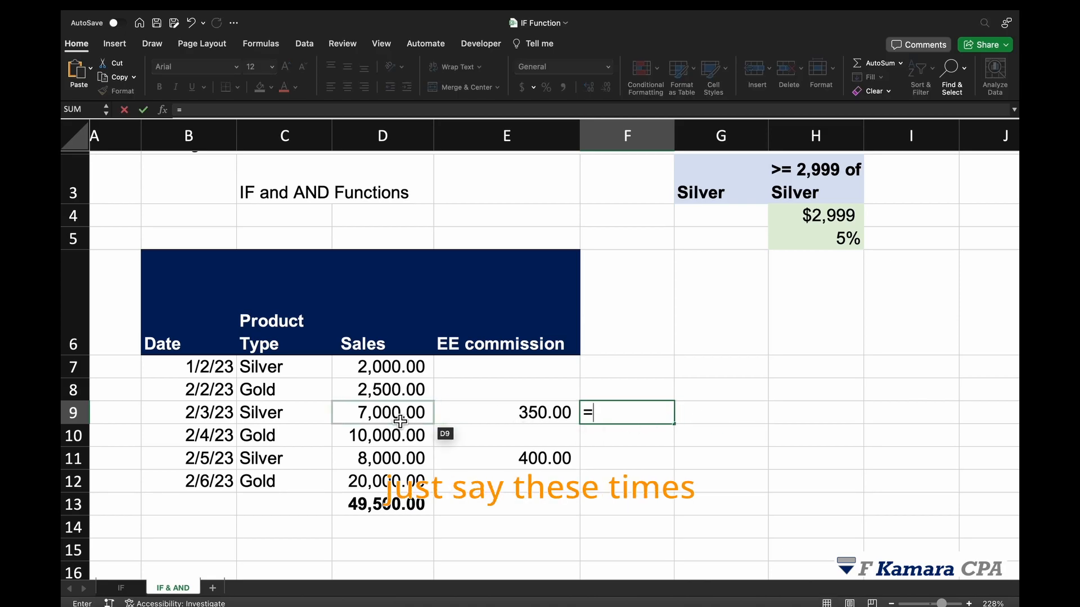
pyautogui.click(400, 421)
pyautogui.write('*')
pyautogui.click(848, 245)
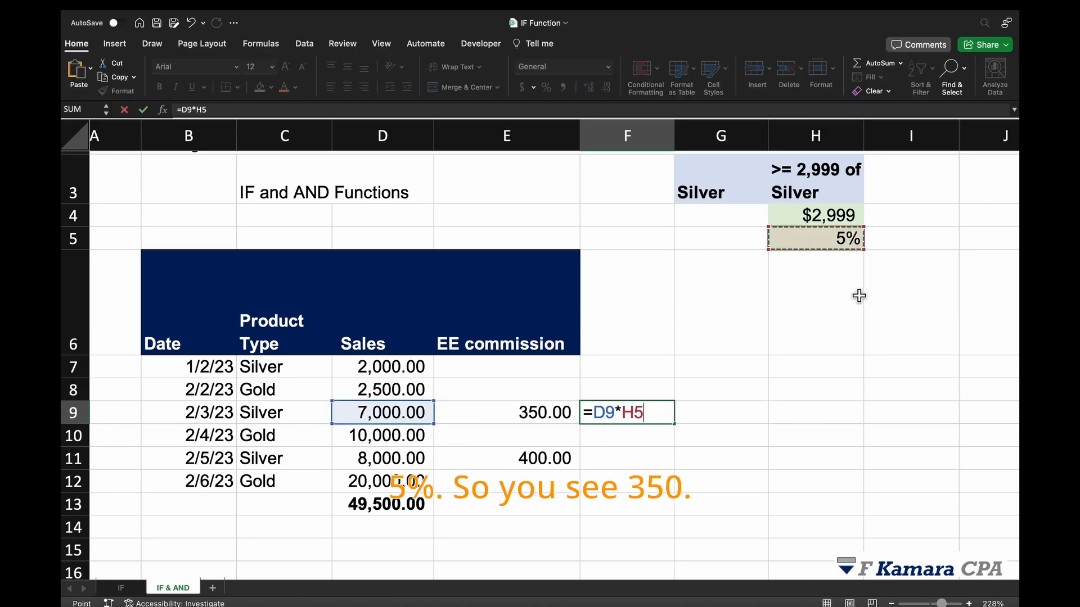
pyautogui.press('Return')
pyautogui.click(631, 417)
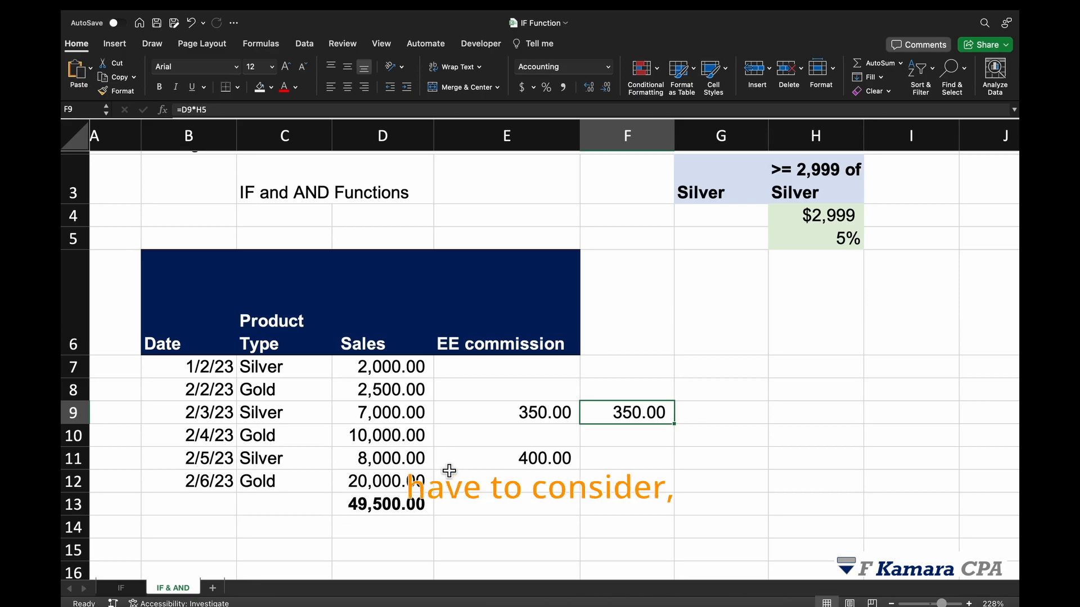
pyautogui.hotkey('ctrl', 'z')
# Step: Change the product type in C9 to Gold to test the commission formula
pyautogui.click(548, 423)
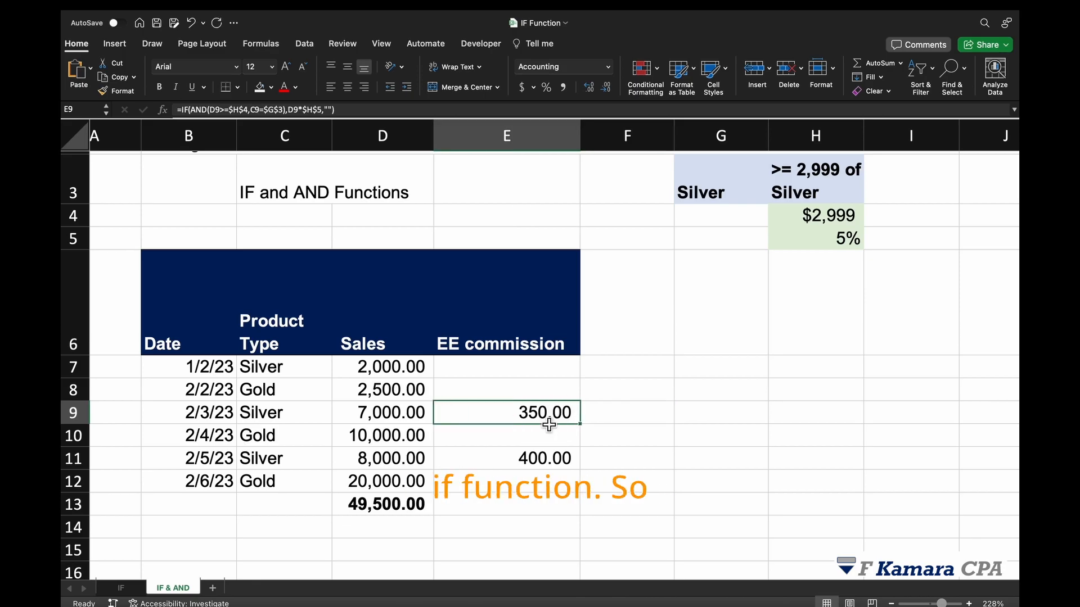
pyautogui.click(298, 414)
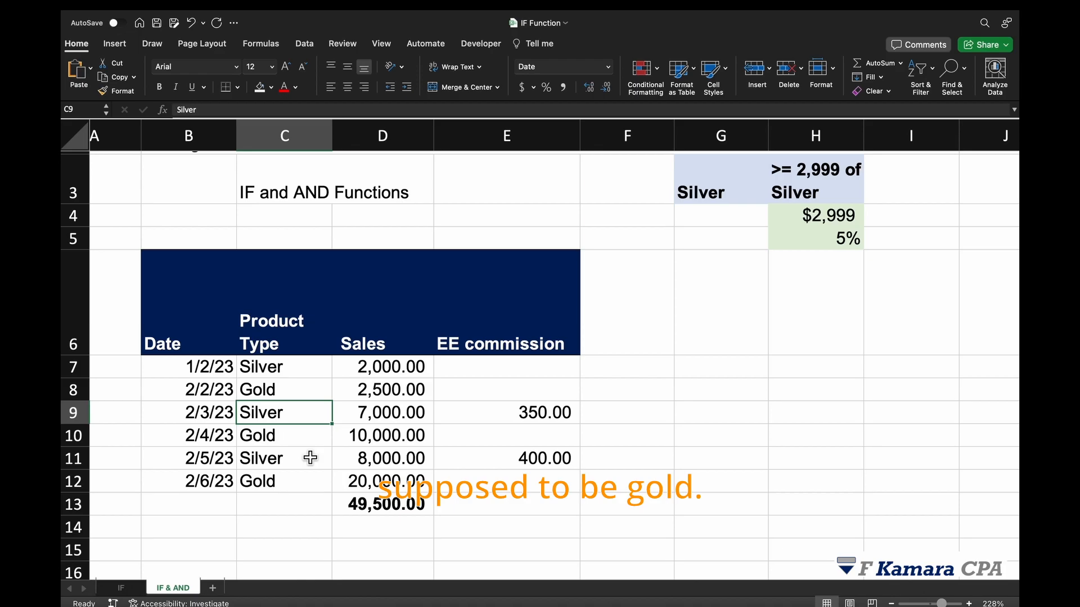
pyautogui.write('gold')
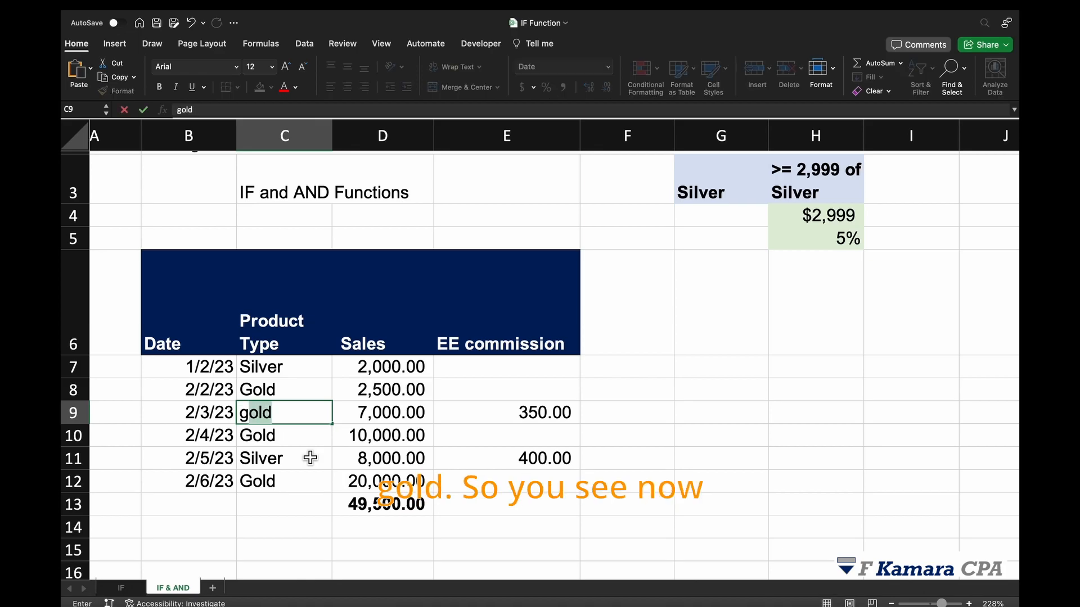
pyautogui.press('Return')
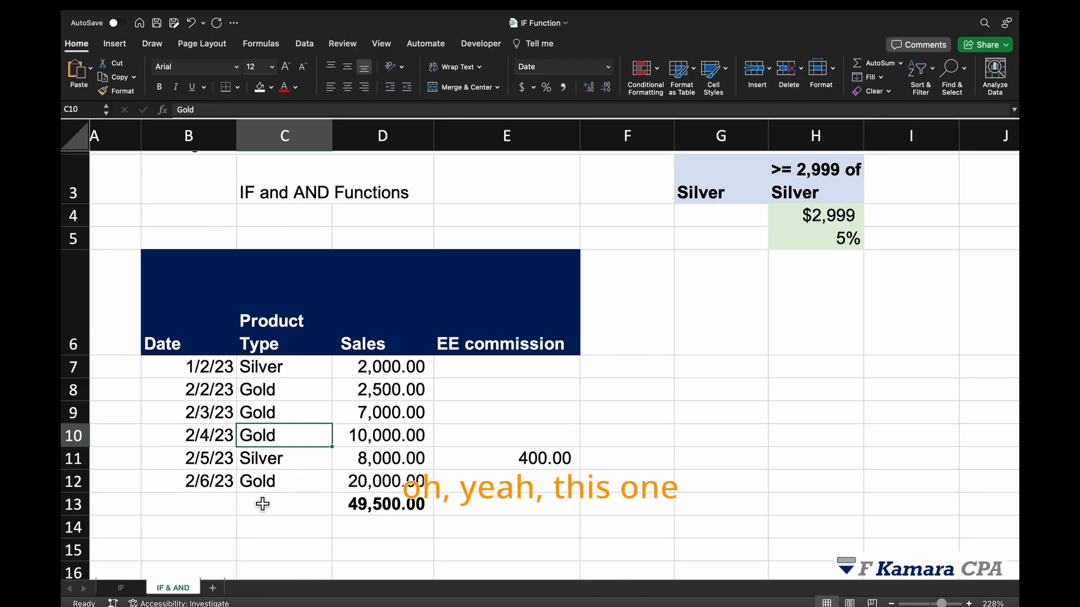
# Step: Change the product type in C12 to Silver and check the commission in E12
pyautogui.click(284, 460)
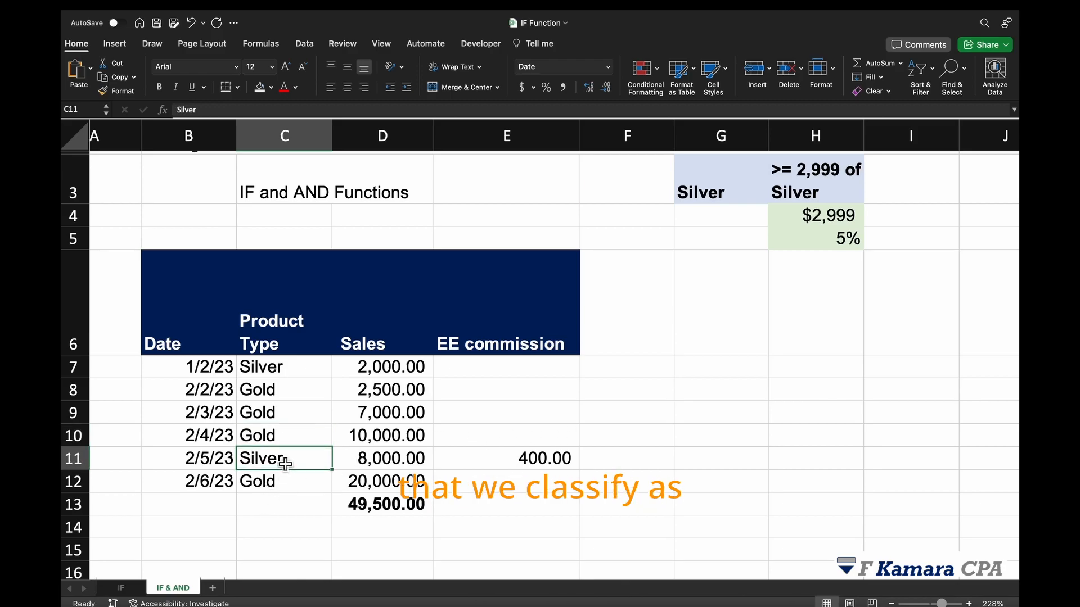
pyautogui.click(306, 482)
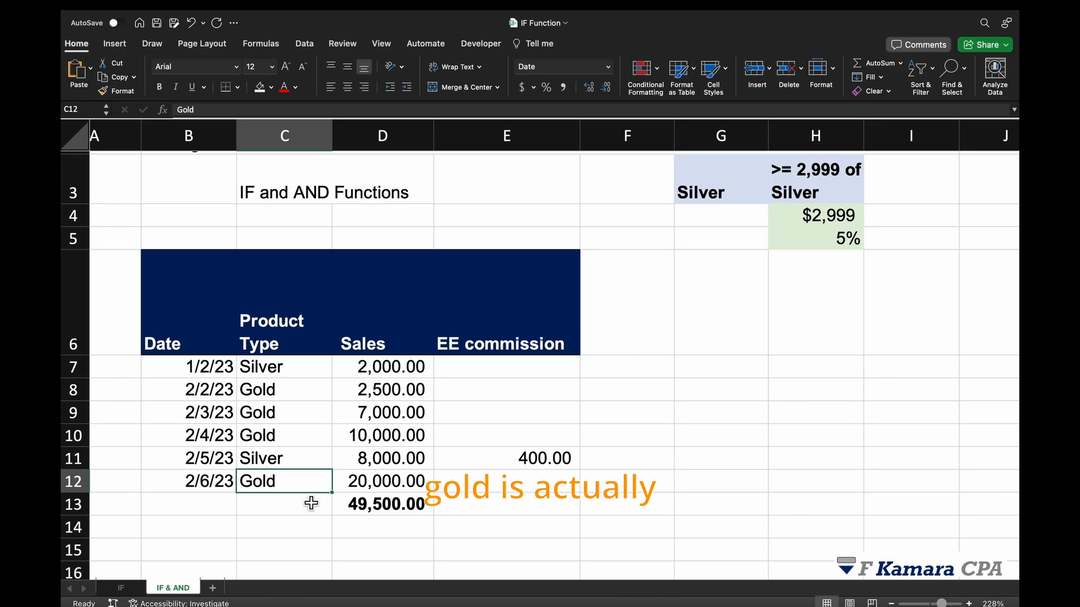
pyautogui.write('Silver')
pyautogui.press('Return')
pyautogui.click(579, 479)
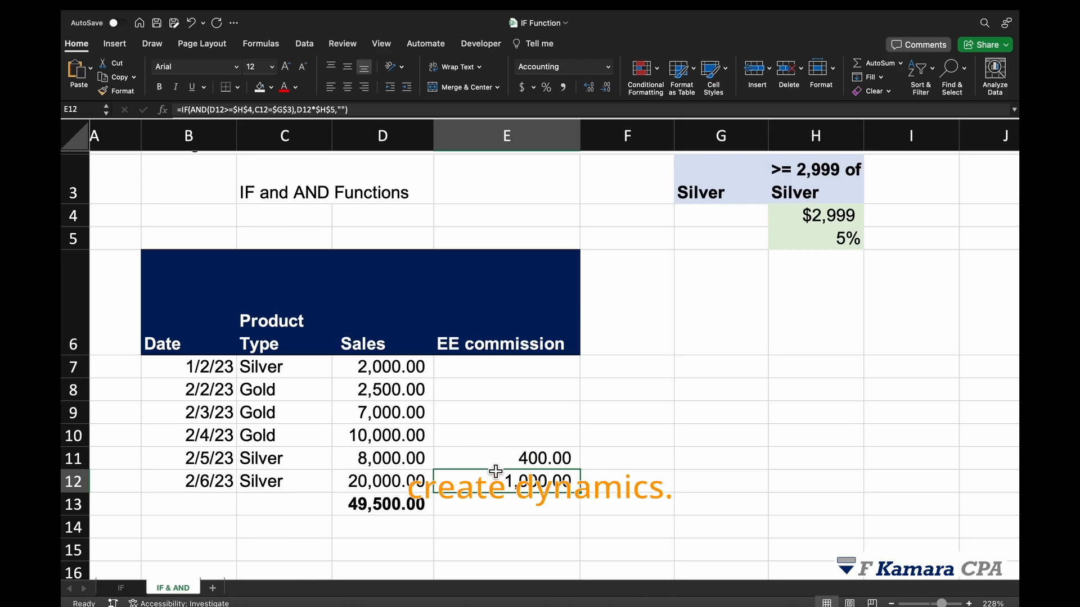
# Step: Set the product type in C9 back to Silver and select the row 9 sales amount
pyautogui.click(306, 411)
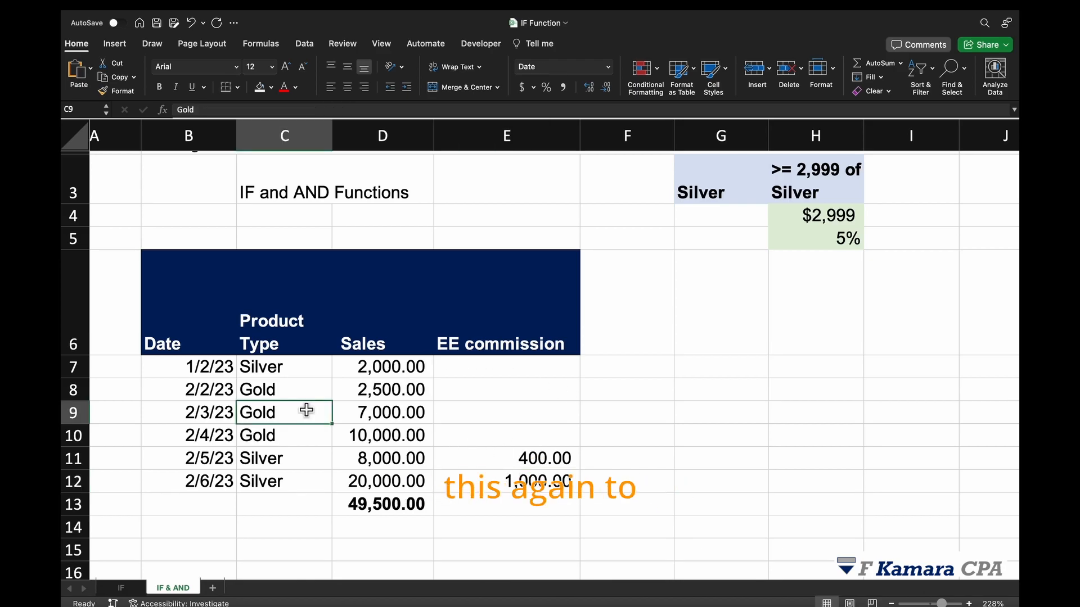
pyautogui.write('silver')
pyautogui.press('Return')
pyautogui.click(605, 437)
pyautogui.scroll(-1, 605, 437)
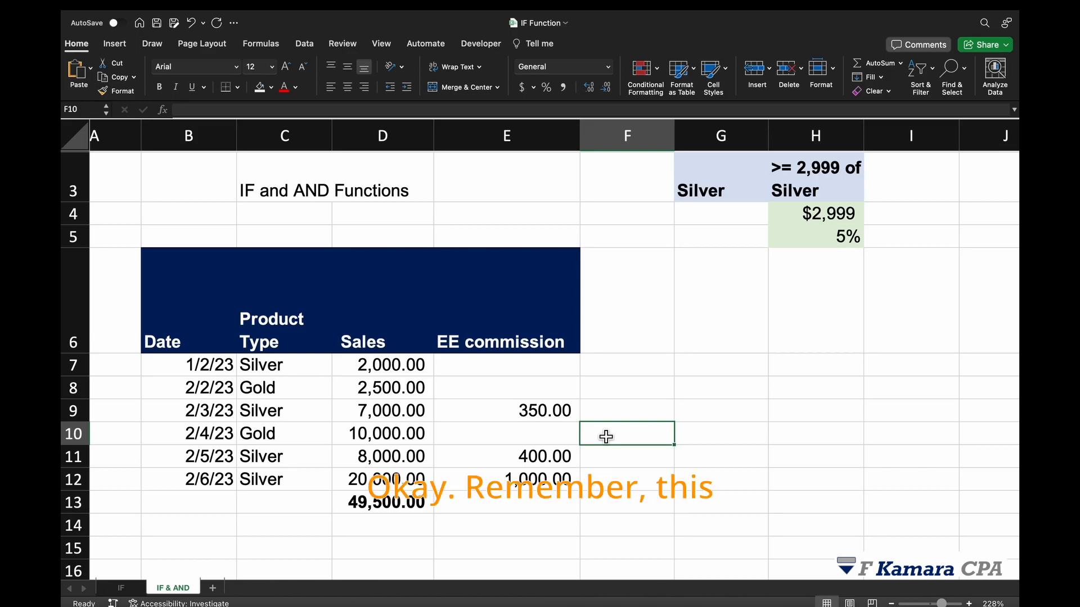
pyautogui.click(390, 416)
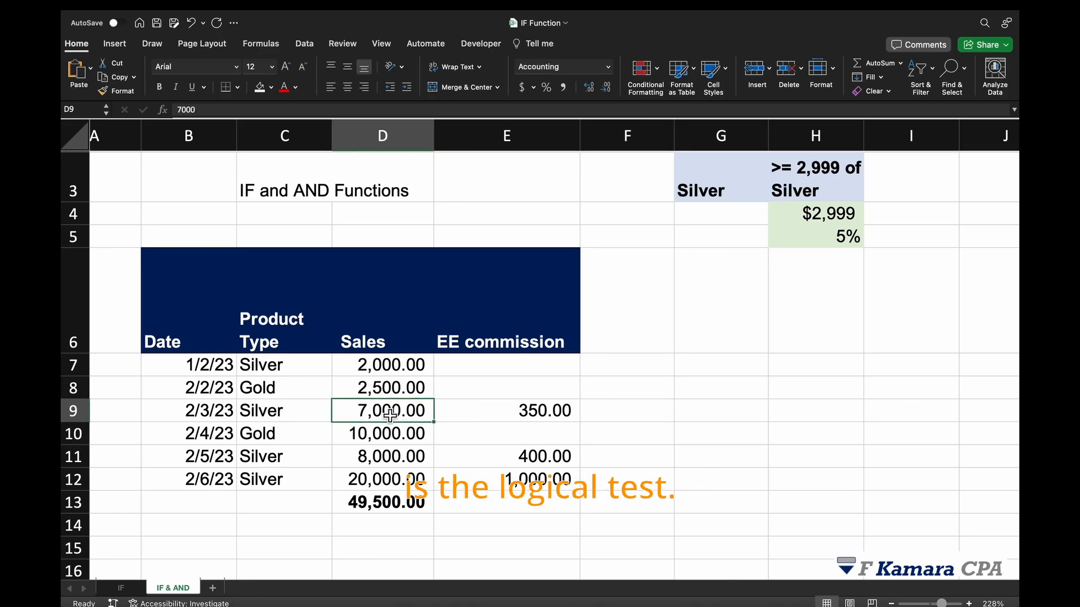
# Step: Review the product types, sales amounts and commission formulas in rows 7 to 9 against the two AND conditions
pyautogui.click(284, 415)
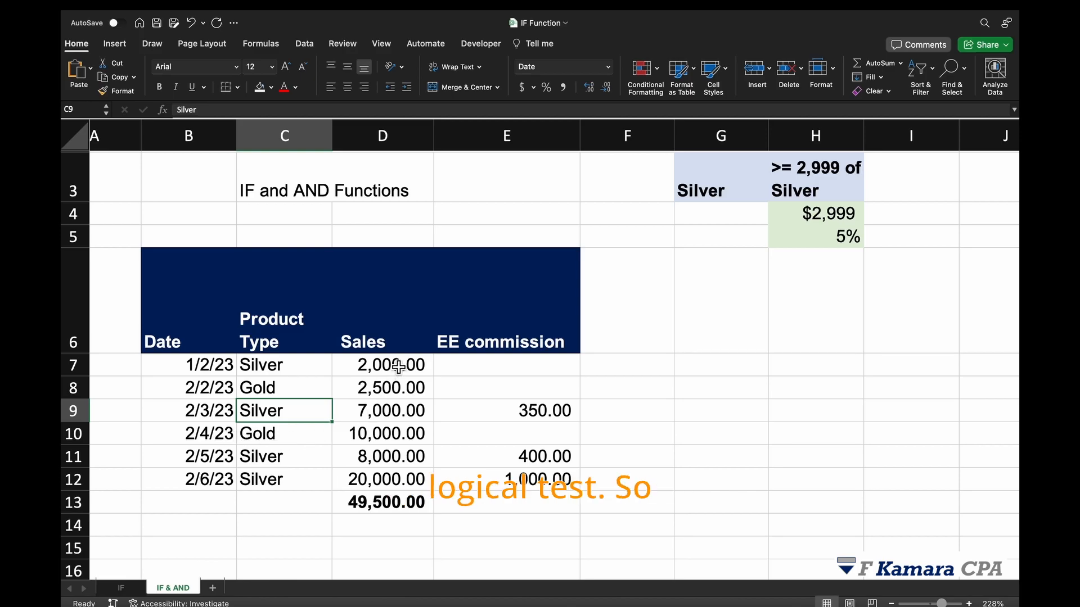
pyautogui.click(388, 394)
pyautogui.click(296, 388)
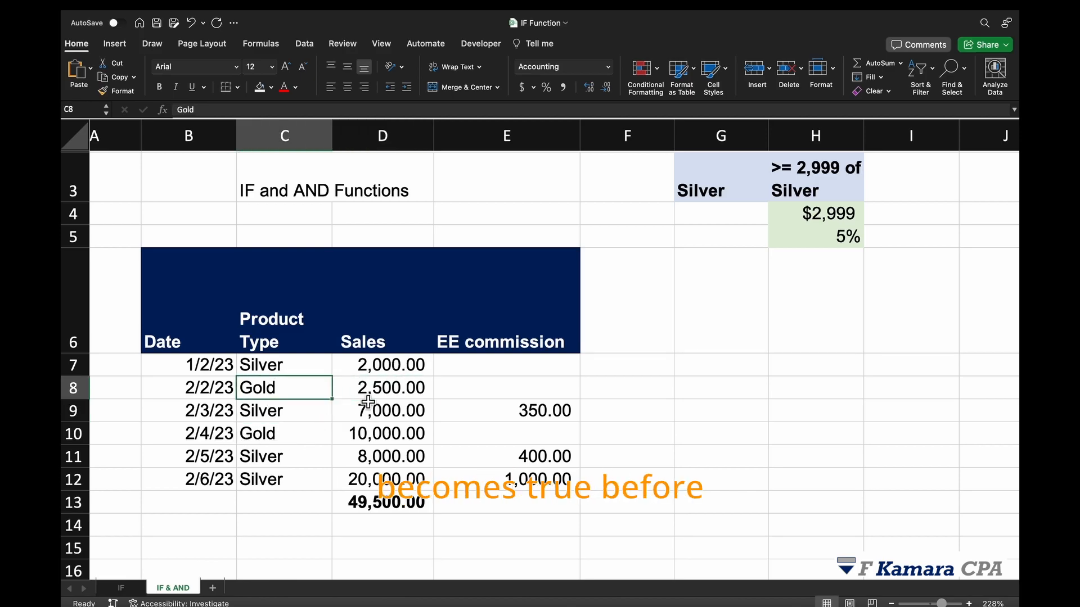
pyautogui.click(363, 388)
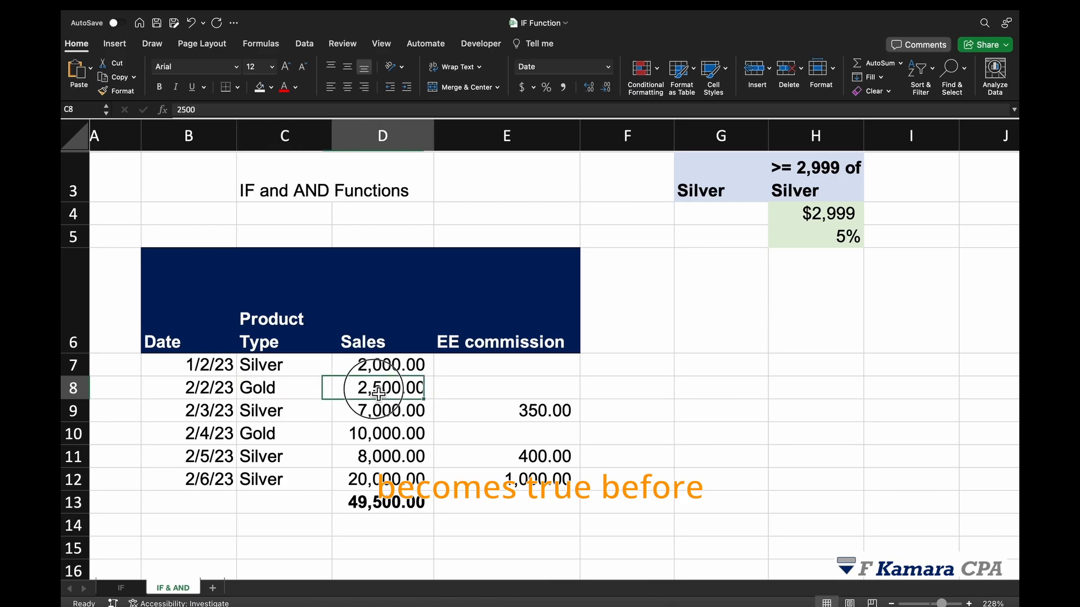
pyautogui.click(535, 388)
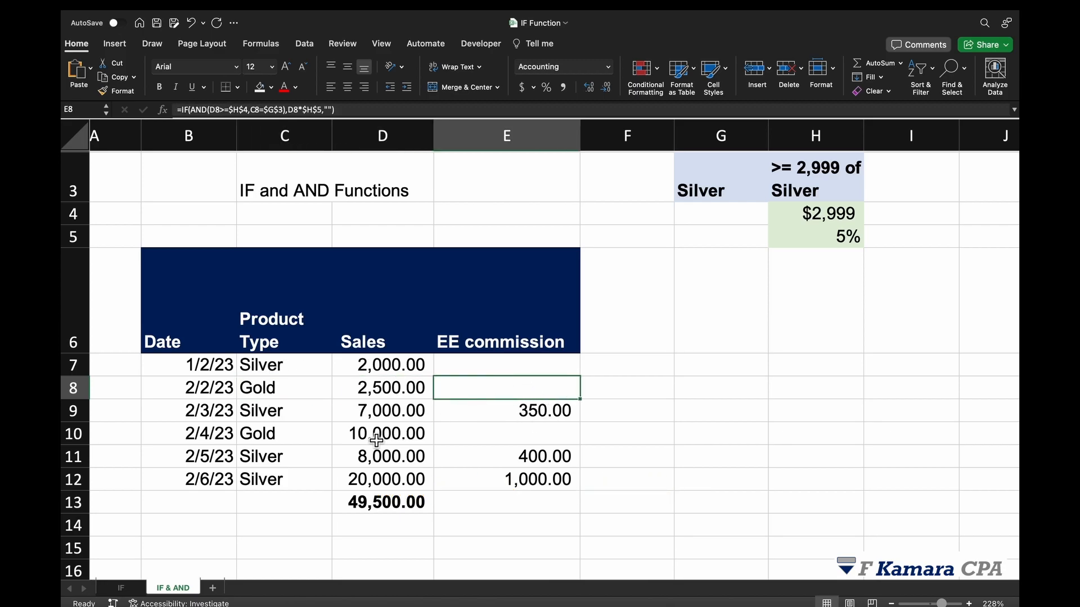
pyautogui.click(385, 367)
pyautogui.click(305, 377)
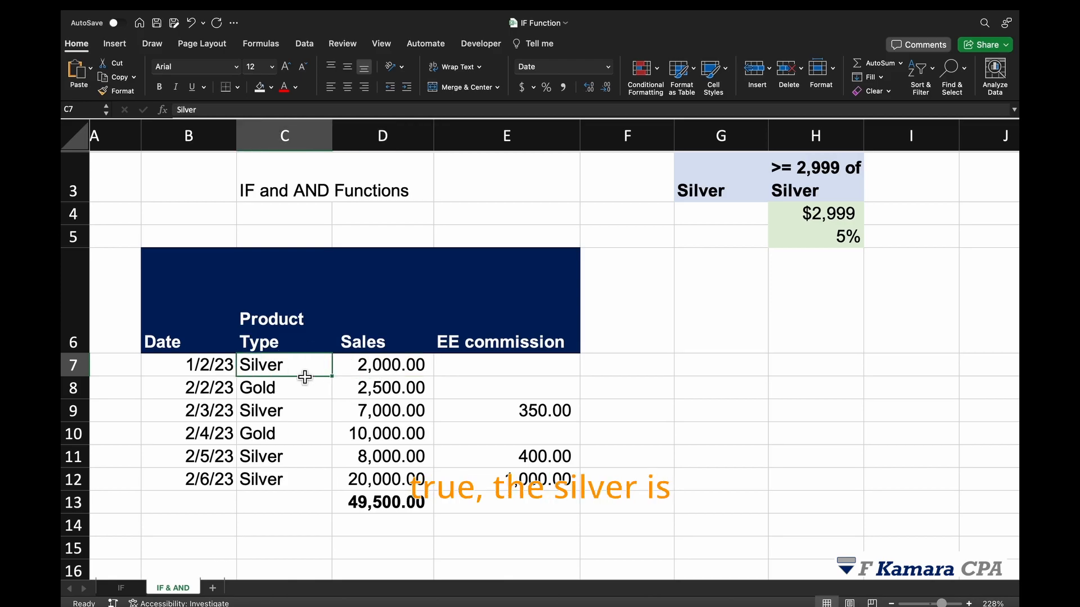
pyautogui.click(419, 374)
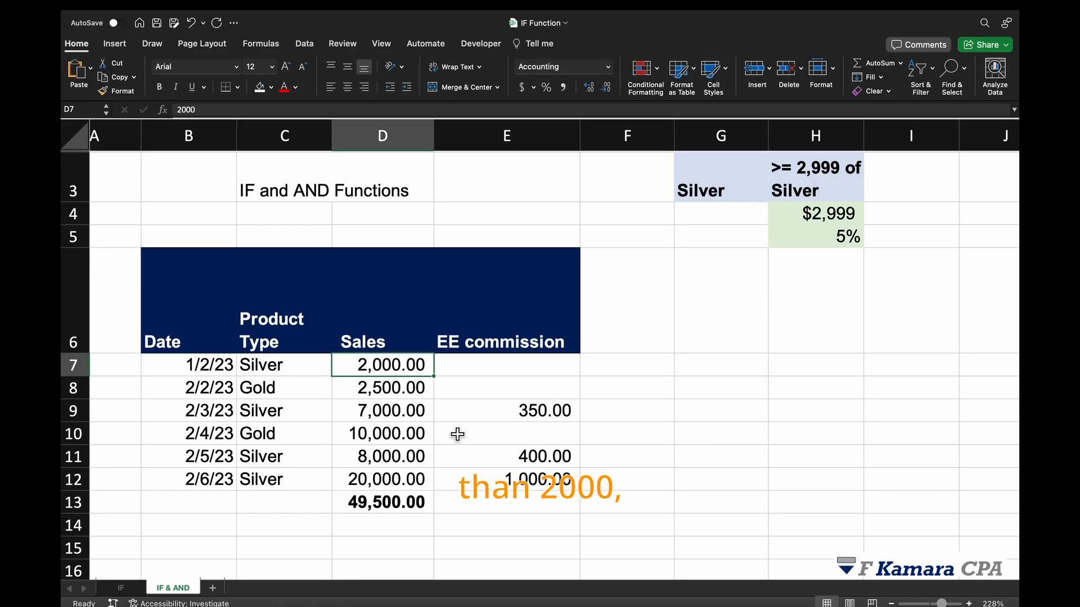
pyautogui.click(532, 367)
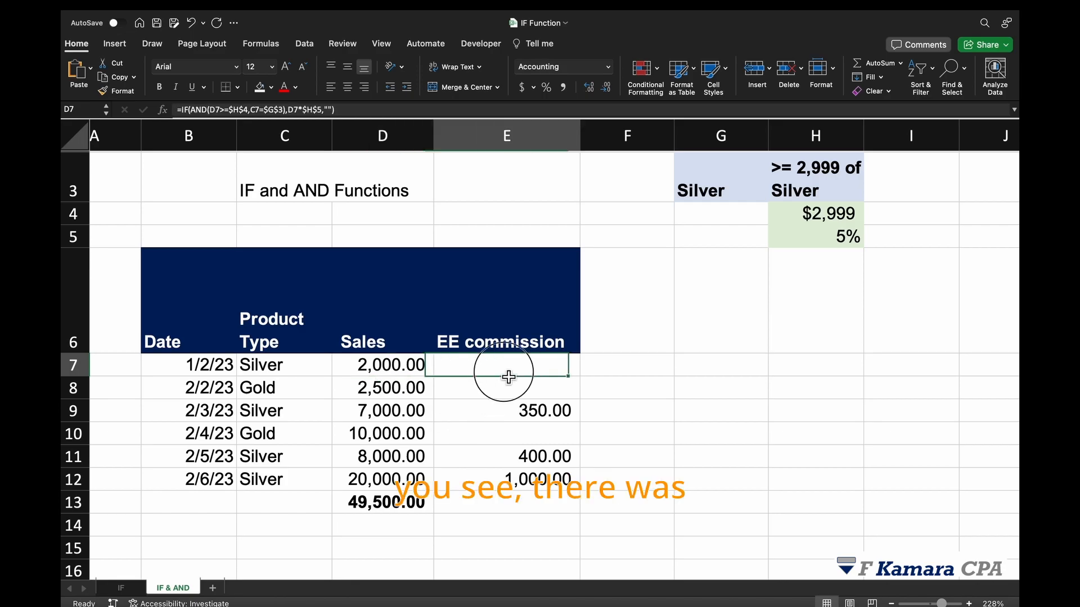
# Step: Set the row 7 Silver sales amount in D7 to 3000 and check the commission in E7
pyautogui.click(402, 373)
pyautogui.write('3000')
pyautogui.press('Return')
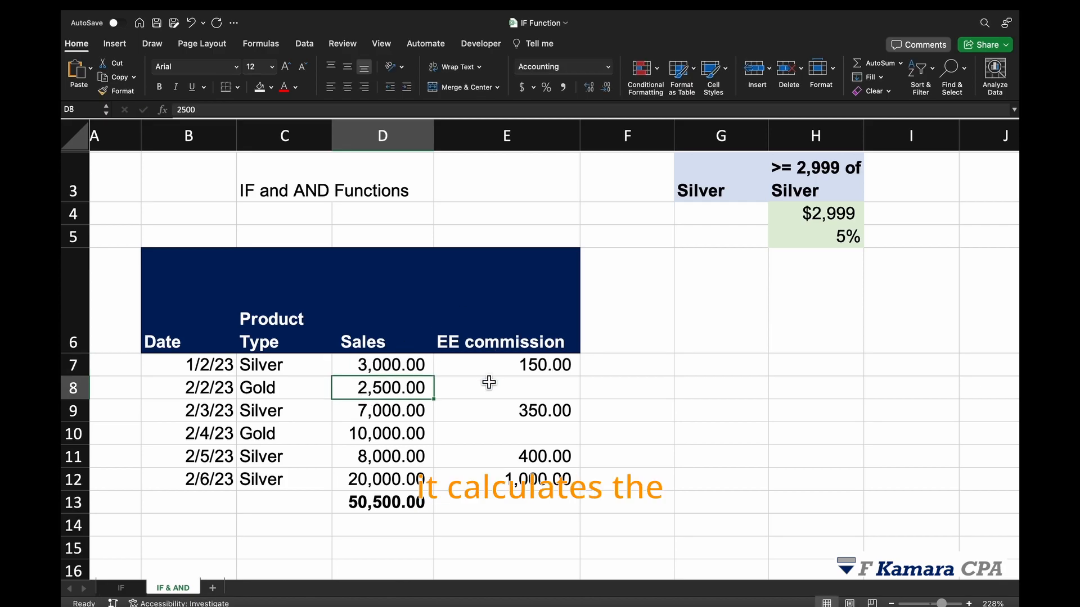
pyautogui.click(488, 373)
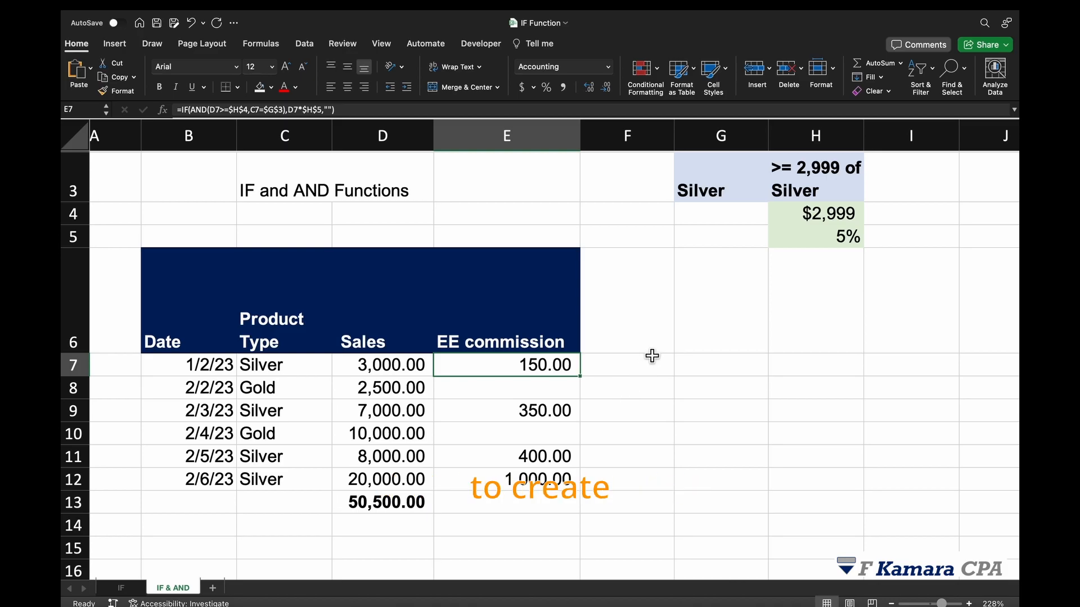
pyautogui.scroll(2, 652, 356)
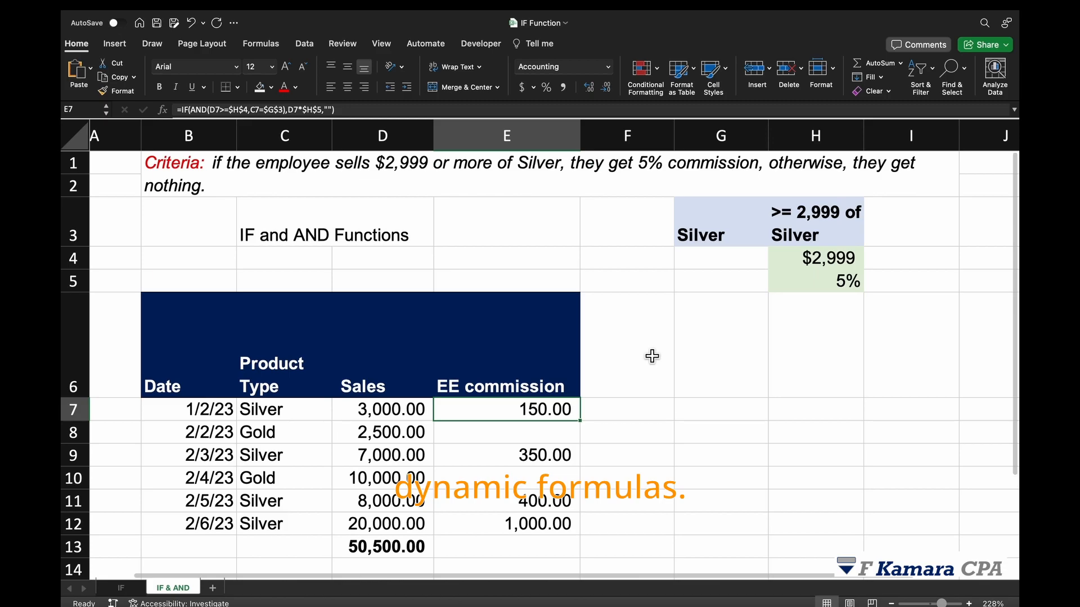